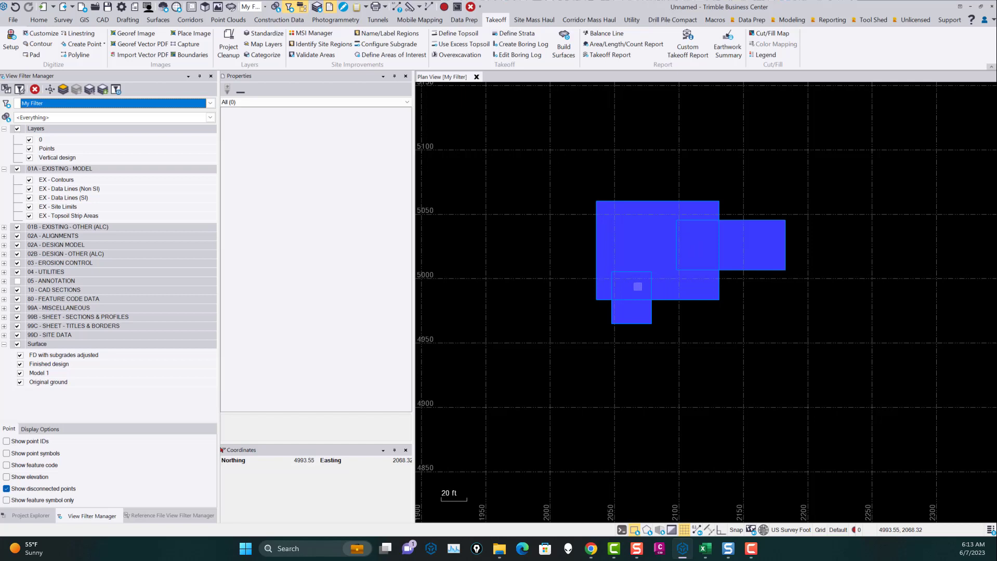
# Review the Earthen (Select) materials and the material layers of the 4" Asphalt parking-area site improvement in the Material and Site Improvement Manager
pyautogui.moveTo(638, 287)
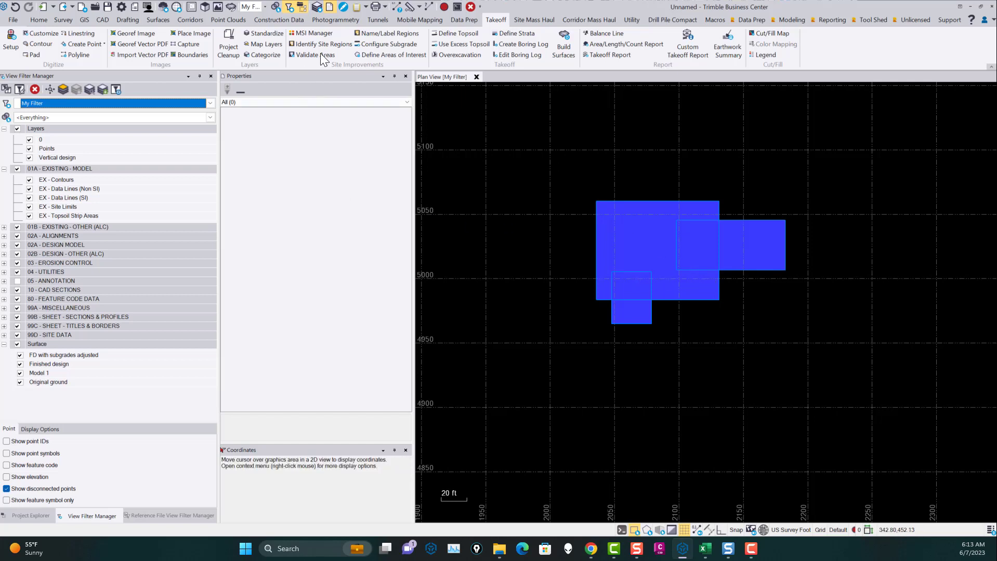
pyautogui.click(310, 33)
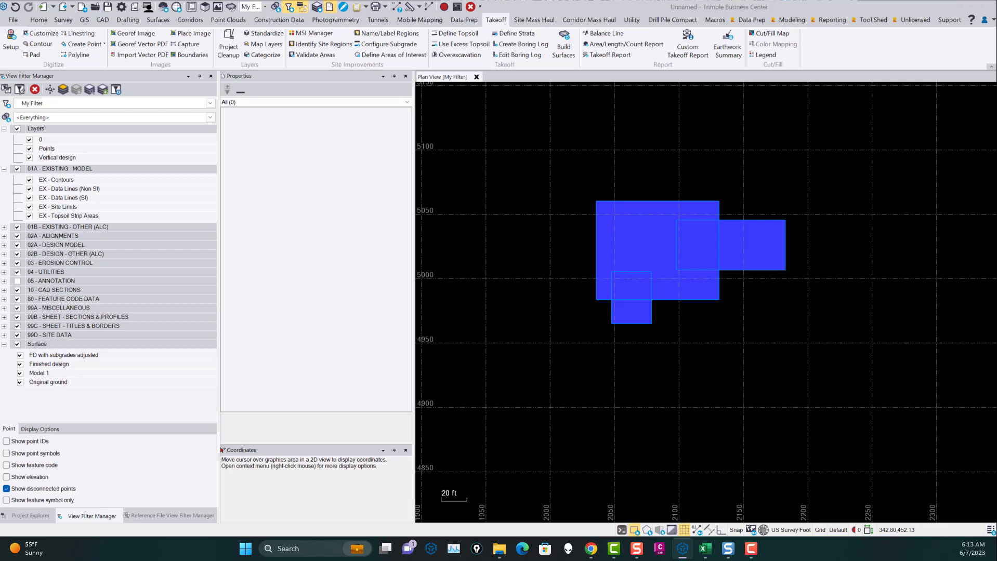
pyautogui.moveTo(988, 551); pyautogui.dragTo(661, 90)
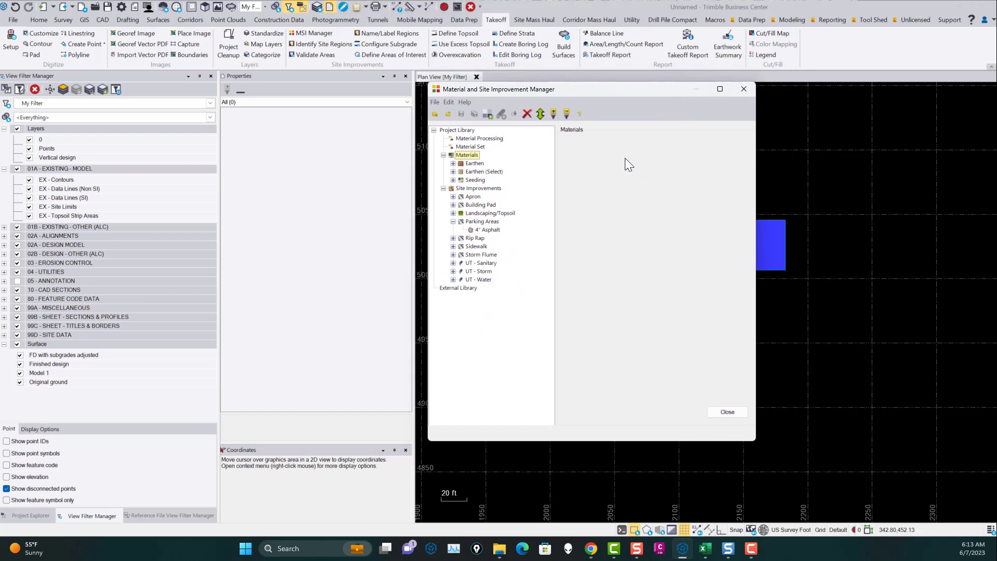
pyautogui.click(479, 173)
pyautogui.click(453, 171)
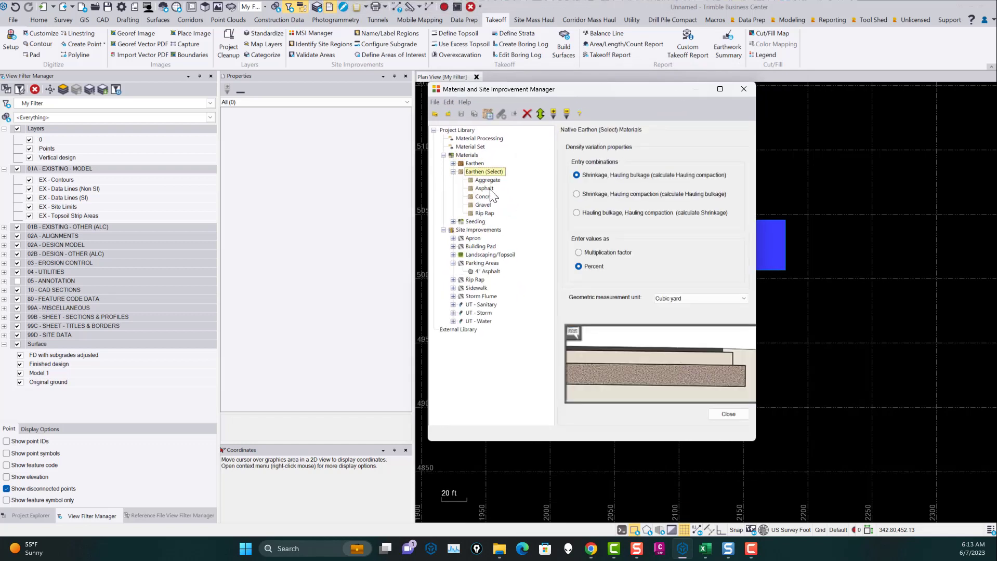
pyautogui.click(488, 270)
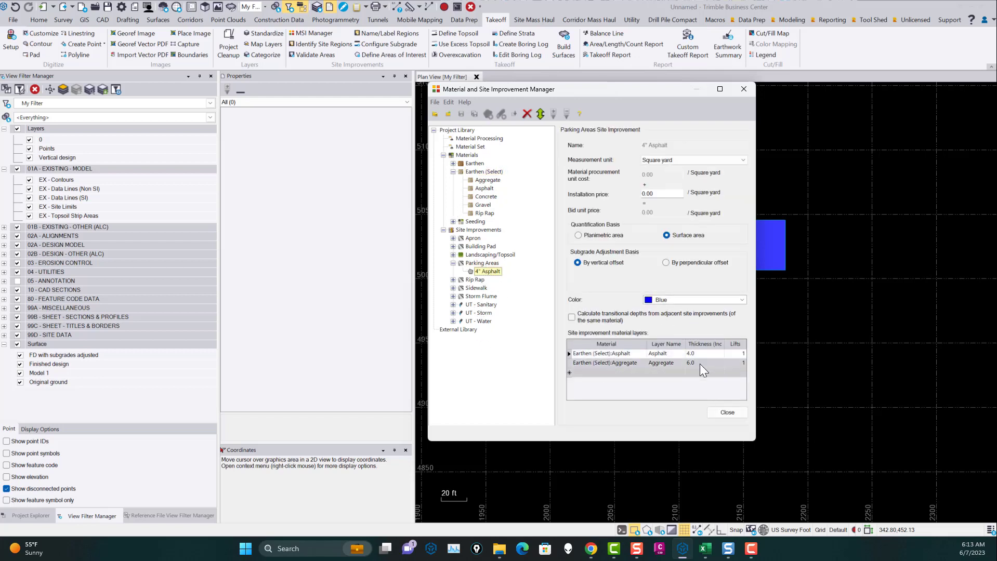
pyautogui.click(733, 413)
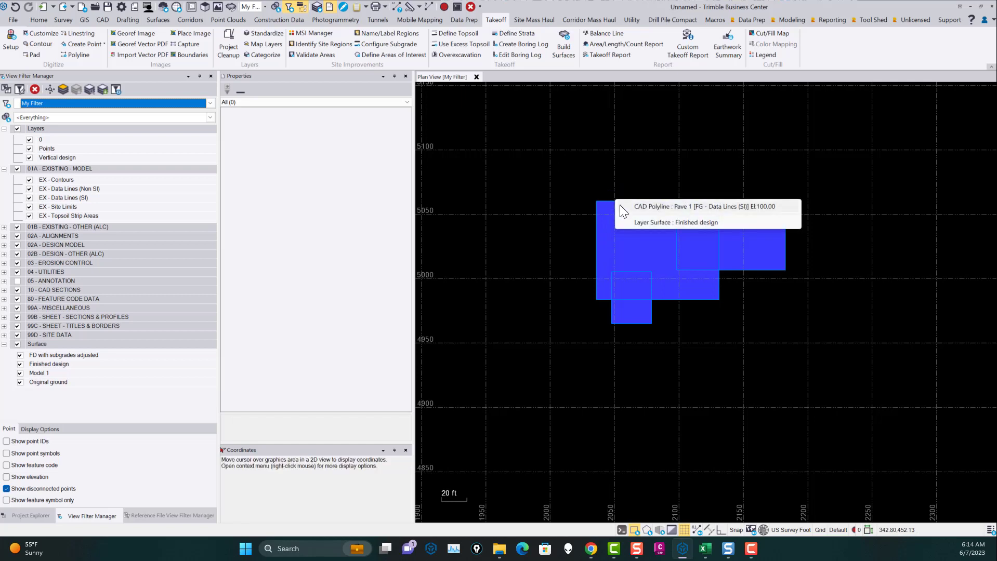
# Inspect the properties of the large Pave 1 polyline and of the Finished design surface
pyautogui.click(658, 208)
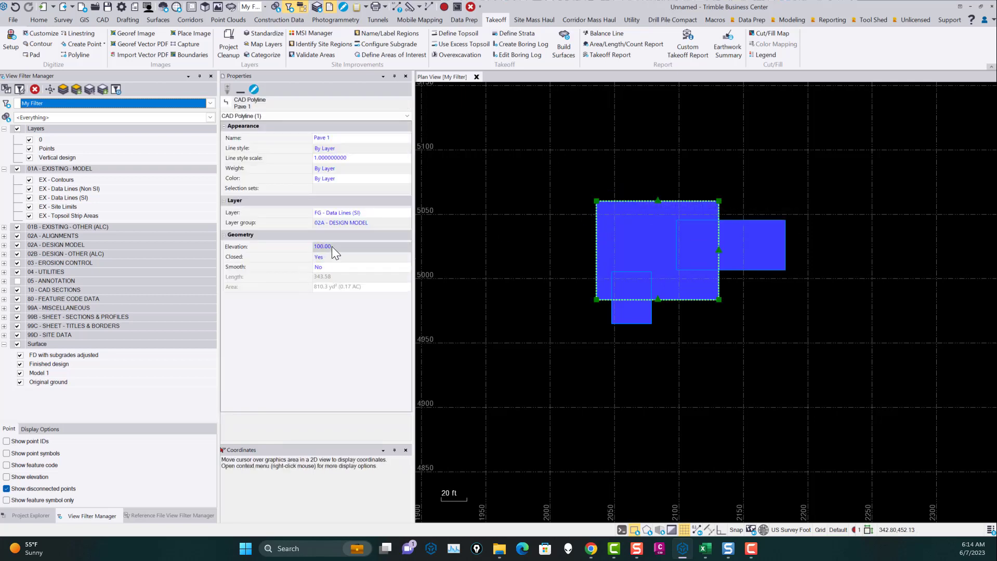
pyautogui.click(674, 379)
pyautogui.click(643, 328)
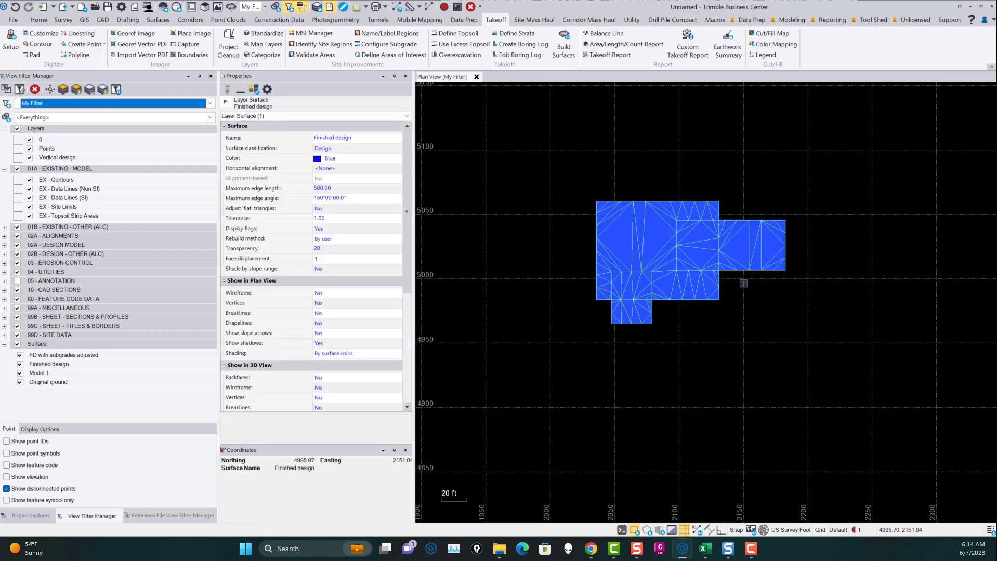
pyautogui.click(740, 359)
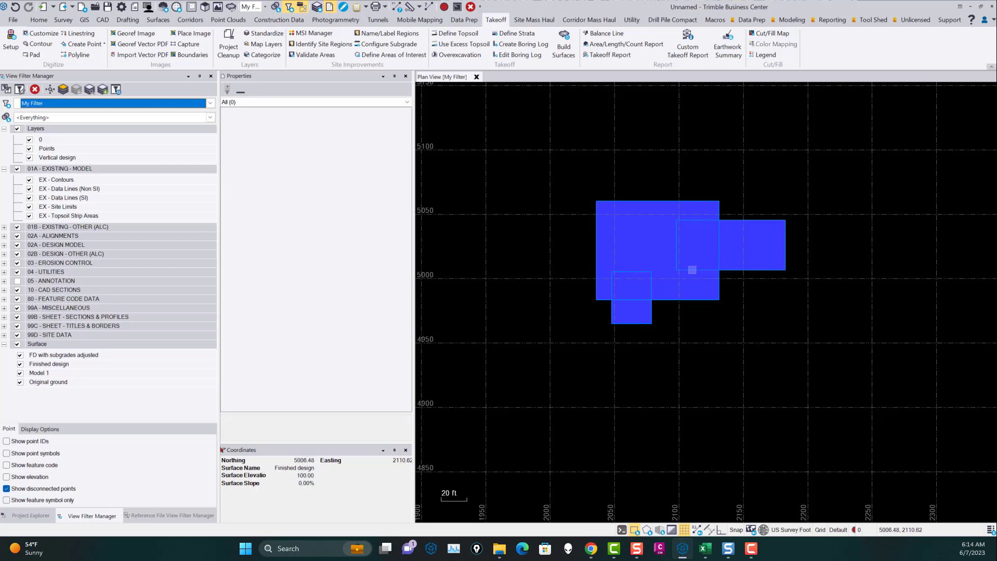
# Identify the three non-overlapping design regions as Parking Areas: 4" Asphalt, naming them Pave 1, Pave 2 and Pave 3
pyautogui.click(323, 44)
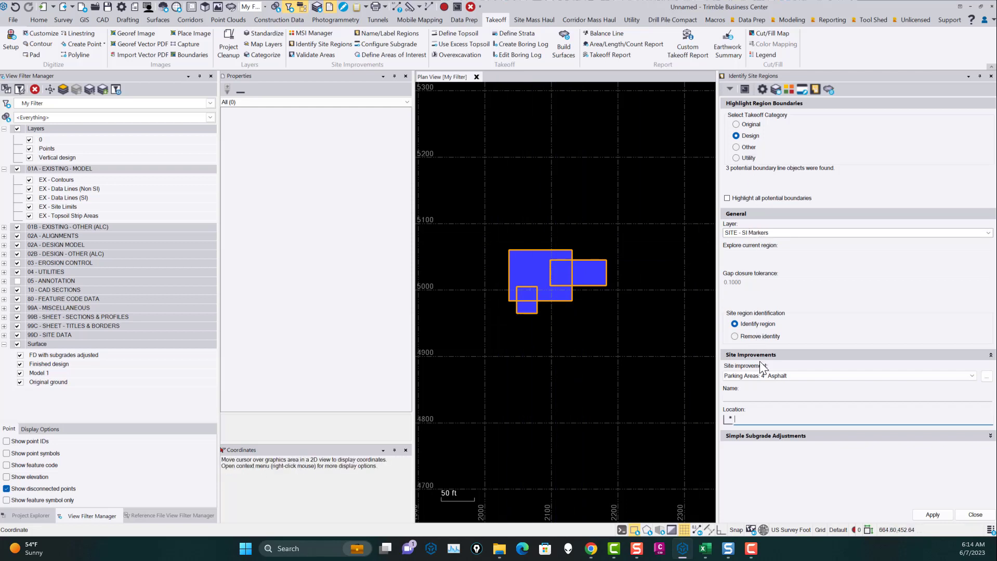
pyautogui.click(759, 376)
pyautogui.click(757, 406)
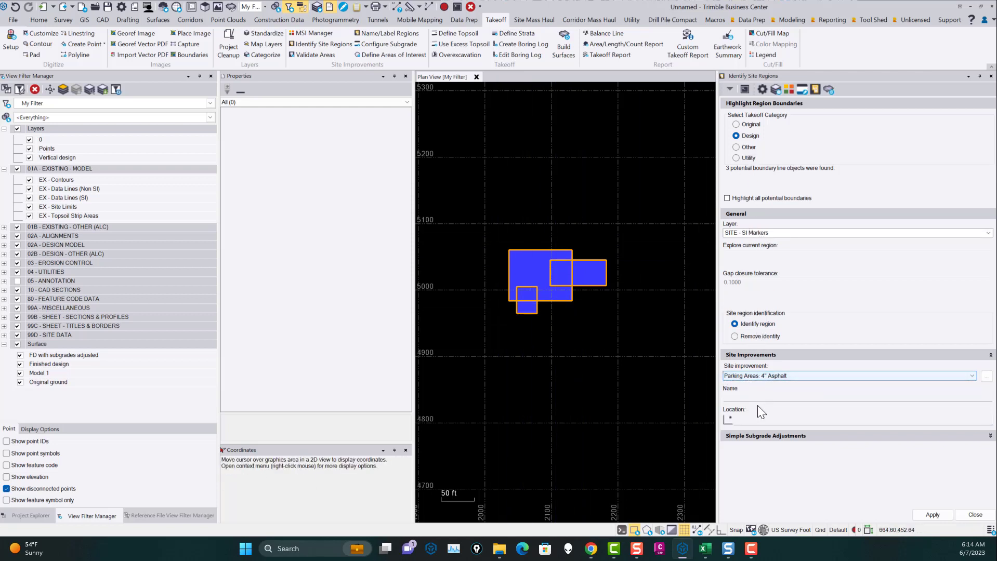
pyautogui.click(748, 398)
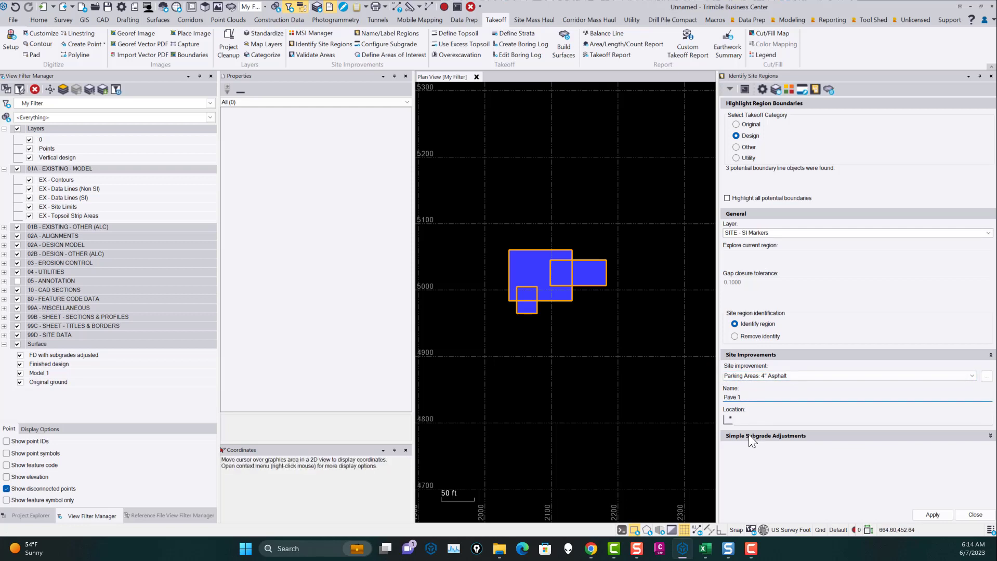
pyautogui.click(753, 420)
pyautogui.click(525, 267)
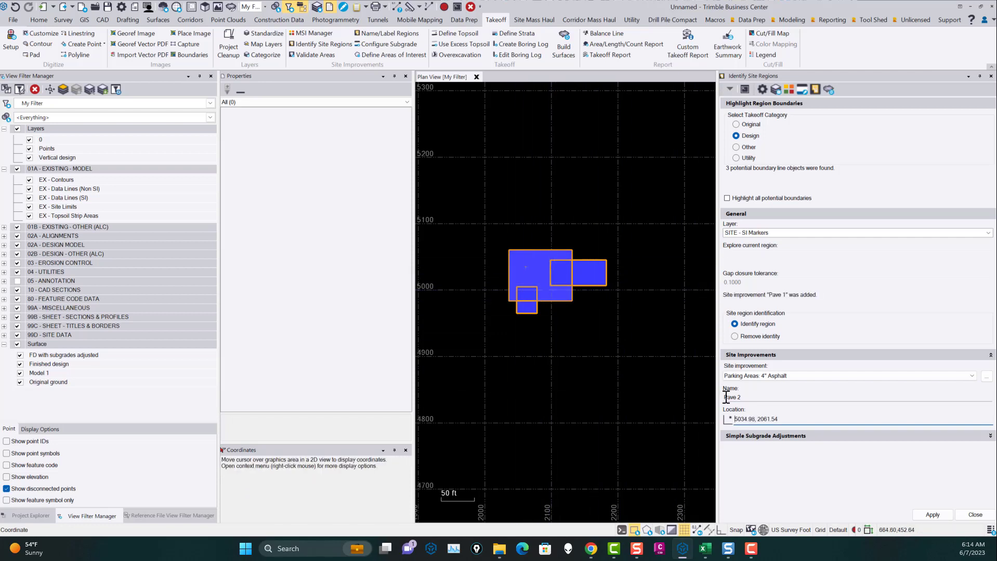
pyautogui.click(596, 273)
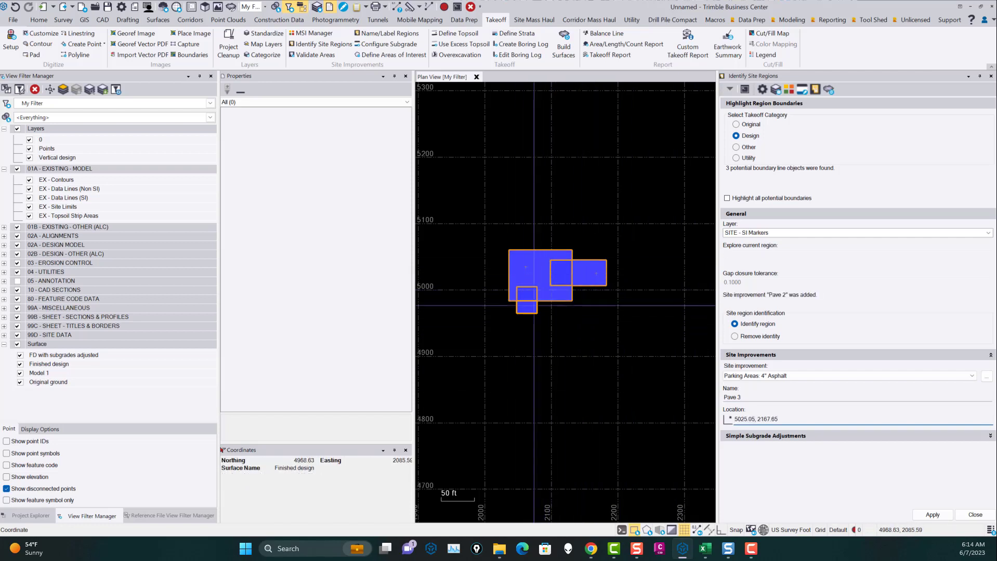
pyautogui.click(525, 306)
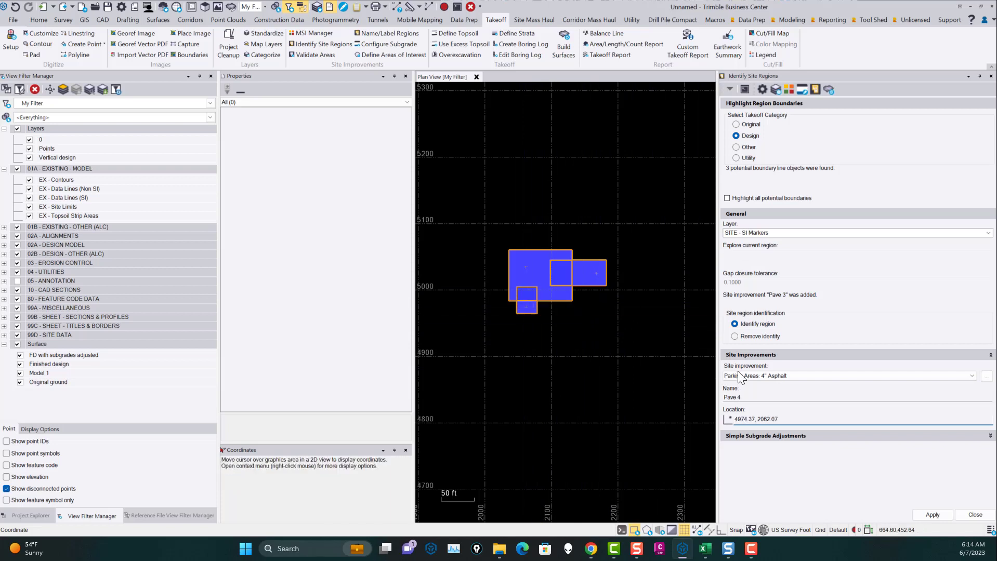
# Try identifying the two overlap regions as Pave 4 (Overlap) and Pave 5 (Overlap), and undo both additions
pyautogui.click(754, 398)
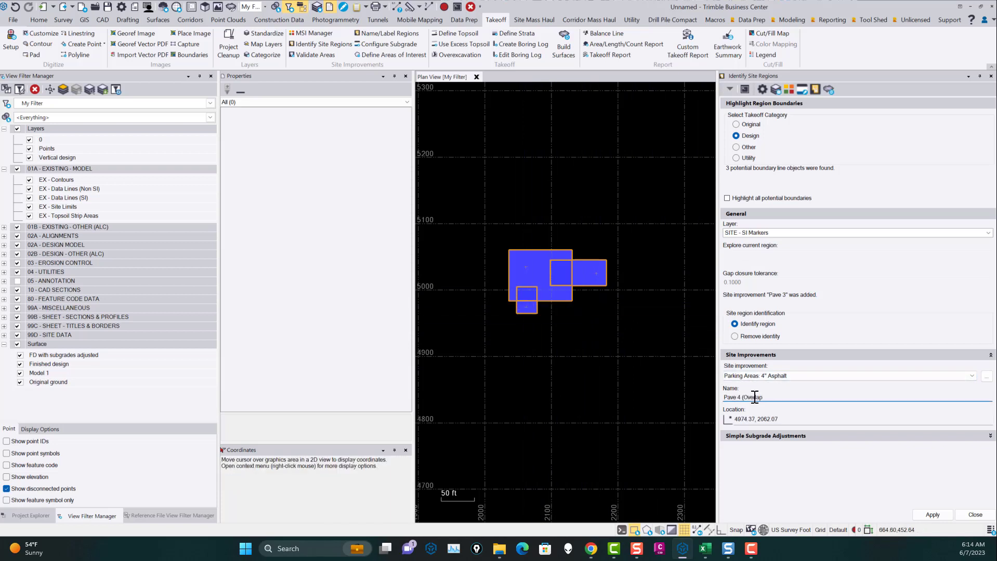
pyautogui.click(785, 418)
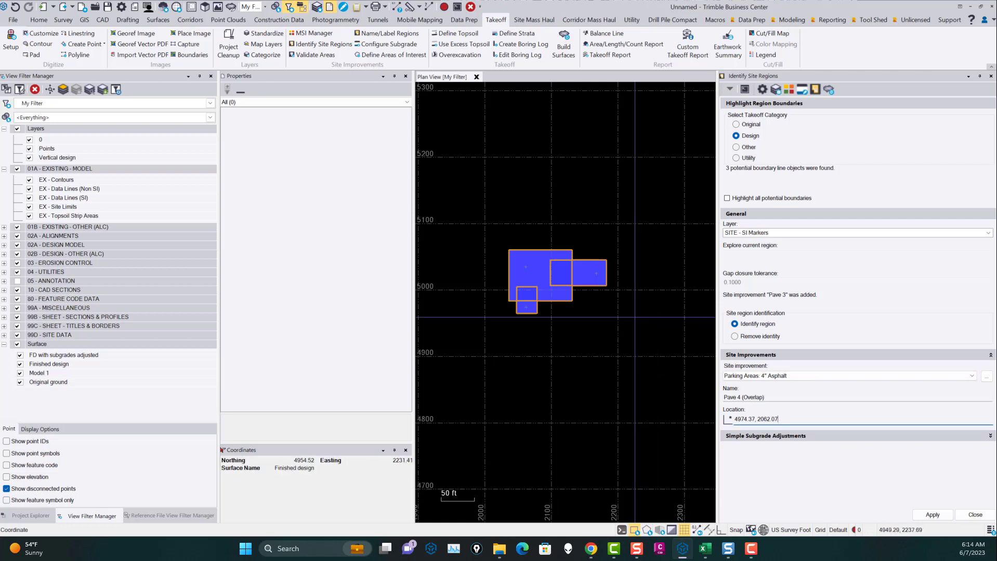
pyautogui.click(560, 275)
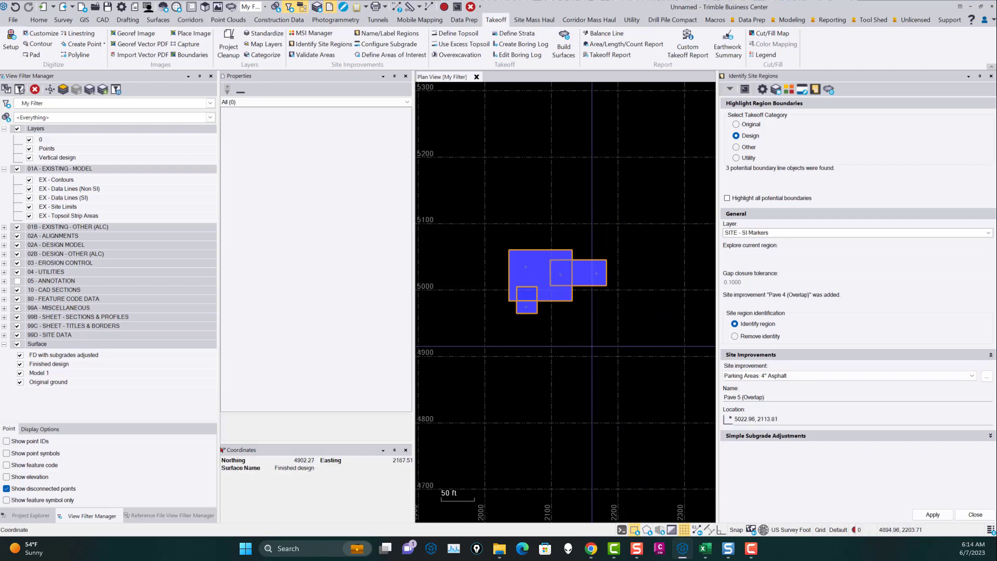
pyautogui.click(523, 291)
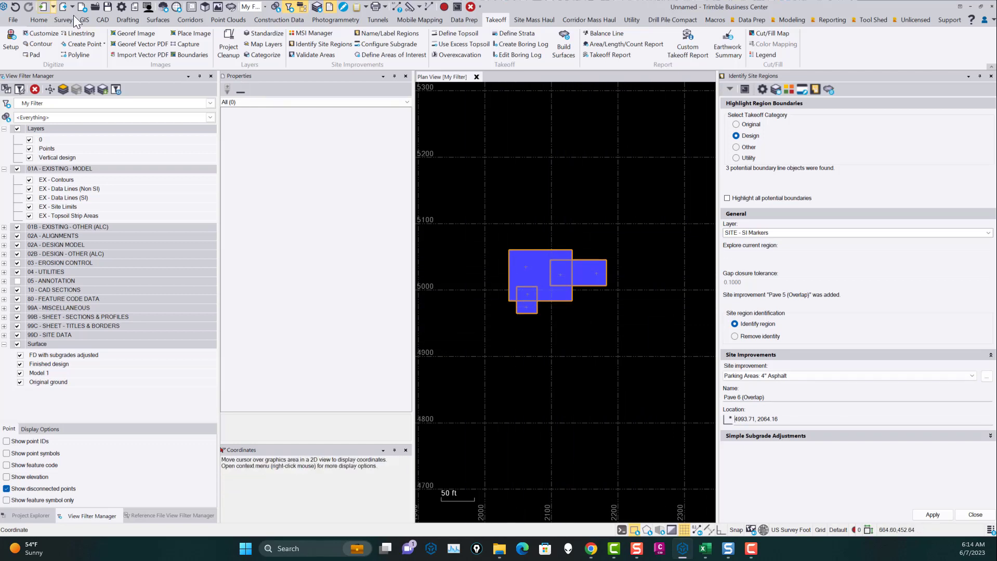
pyautogui.click(16, 7)
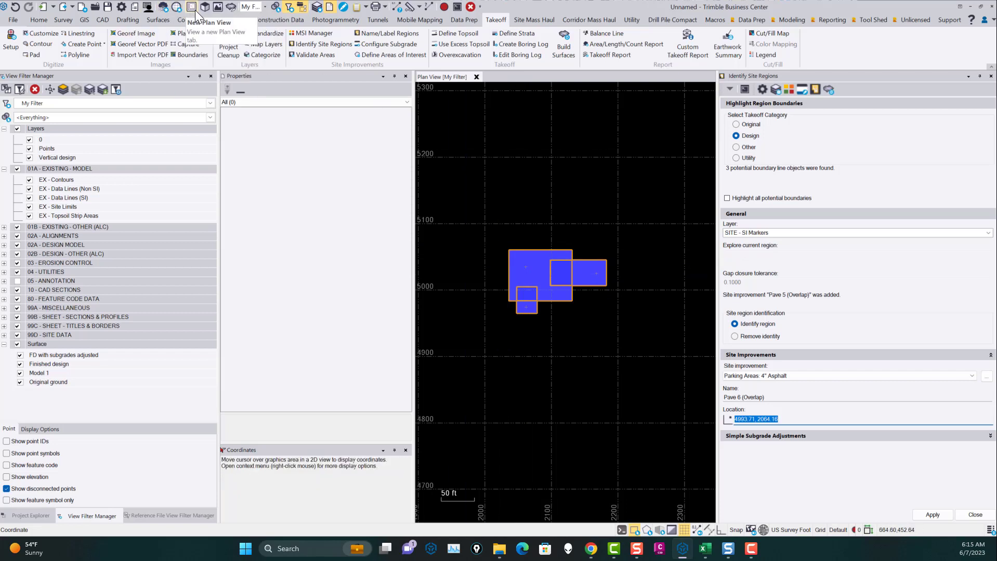
# Slice the surfaces in the Surface Slicer, once west to east through Pave 1 and Pave 2 and once north to south through Pave 1 and Pave 3
pyautogui.click(233, 7)
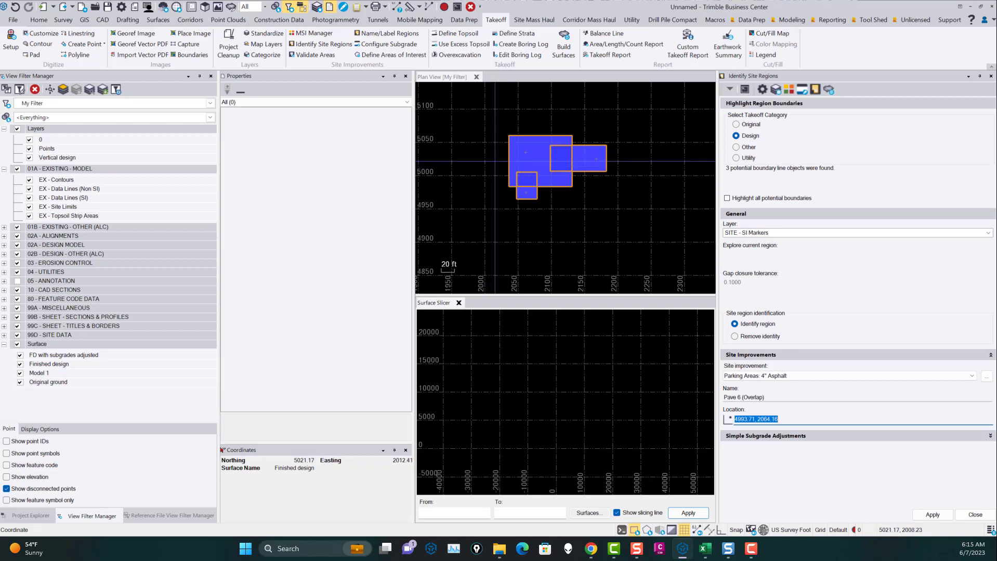
pyautogui.click(486, 157)
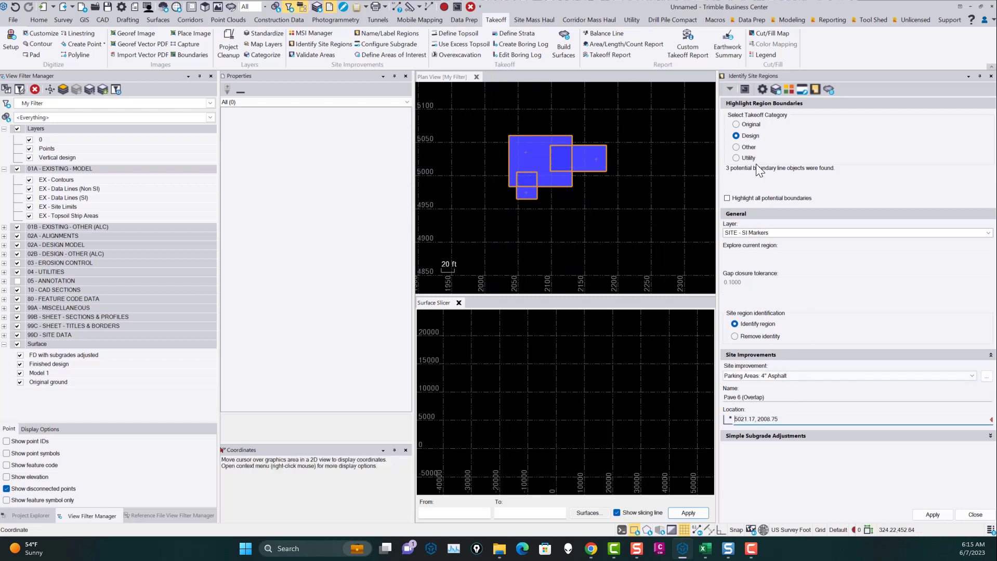
pyautogui.click(439, 513)
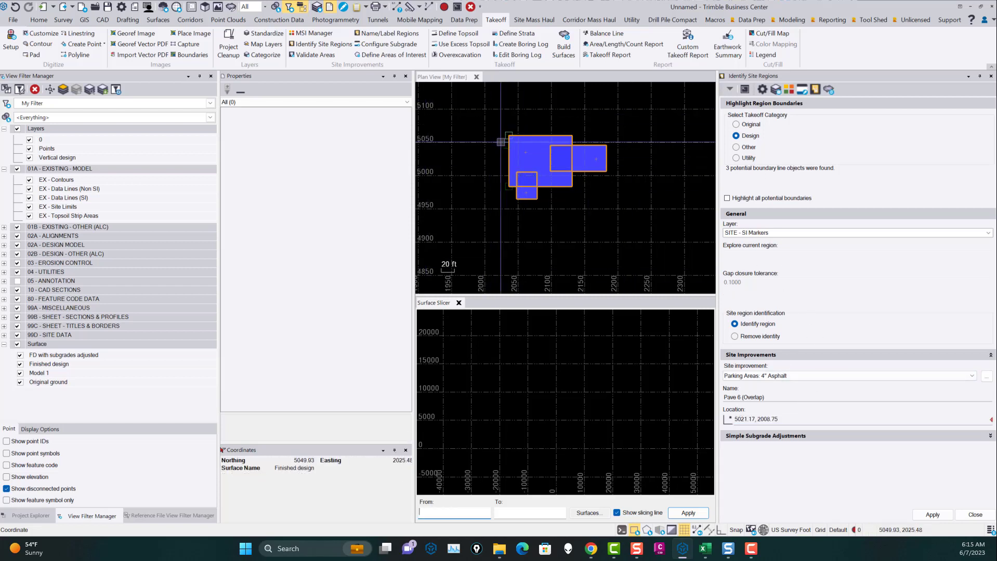
pyautogui.moveTo(492, 161)
pyautogui.mouseDown()
pyautogui.moveTo(625, 168)
pyautogui.moveTo(630, 157)
pyautogui.mouseUp()
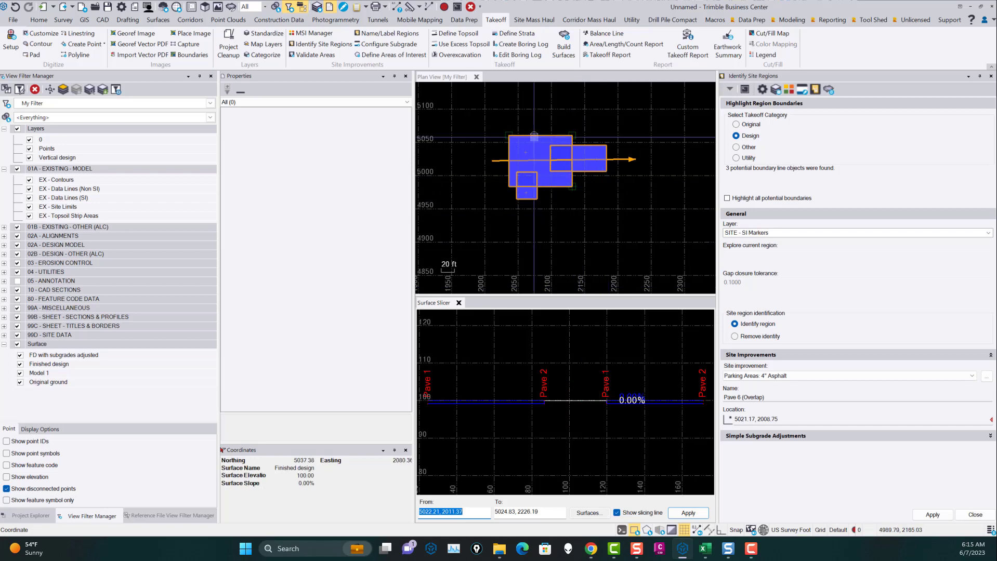
pyautogui.moveTo(529, 111); pyautogui.dragTo(529, 245)
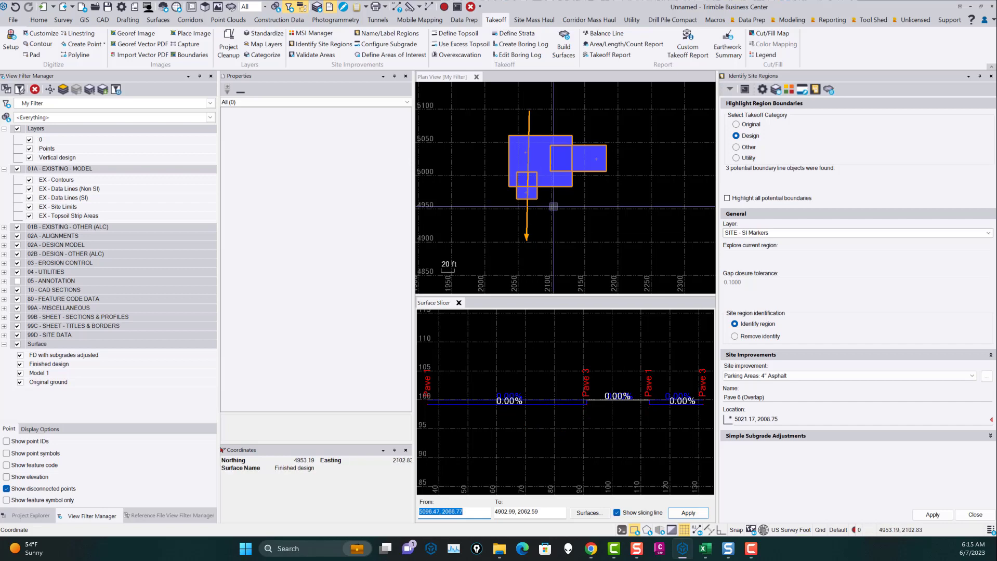
pyautogui.click(975, 516)
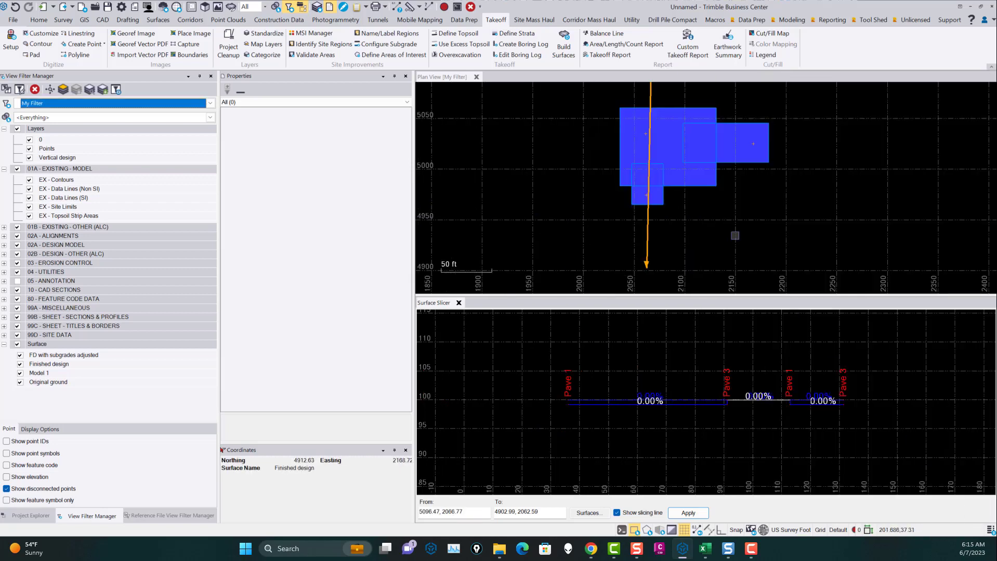
# Identify the lower overlap as Pave 4 Overlap and the eastern overlap as Pave 5 Overlap, both design regions using Parking Areas: 4" Asphalt
pyautogui.click(317, 44)
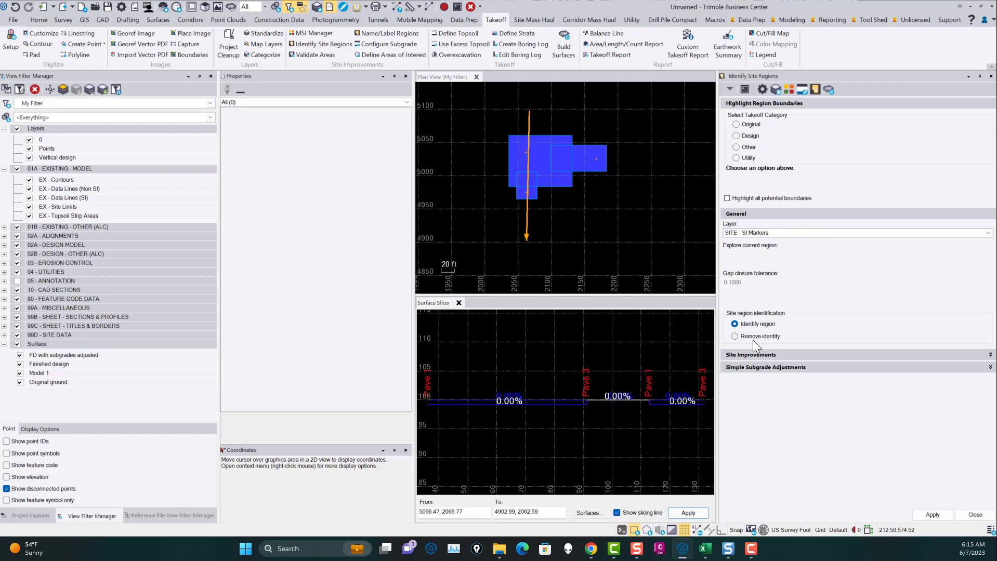
pyautogui.click(750, 136)
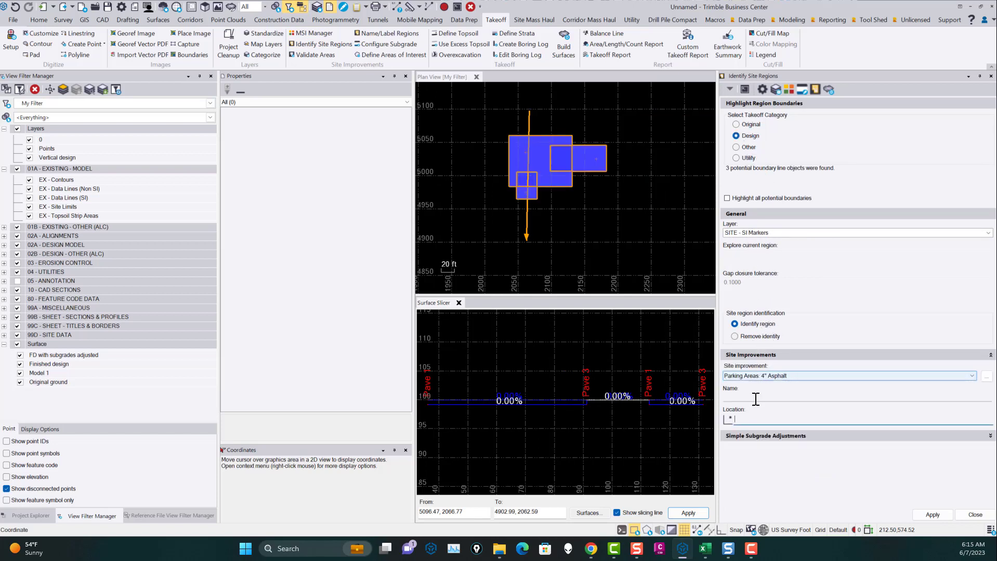
pyautogui.click(755, 399)
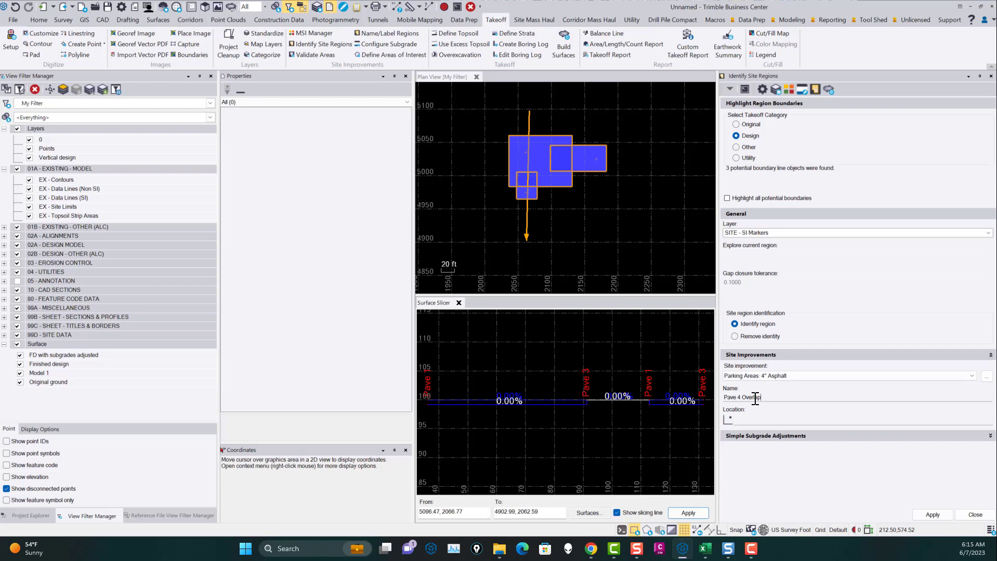
pyautogui.click(744, 419)
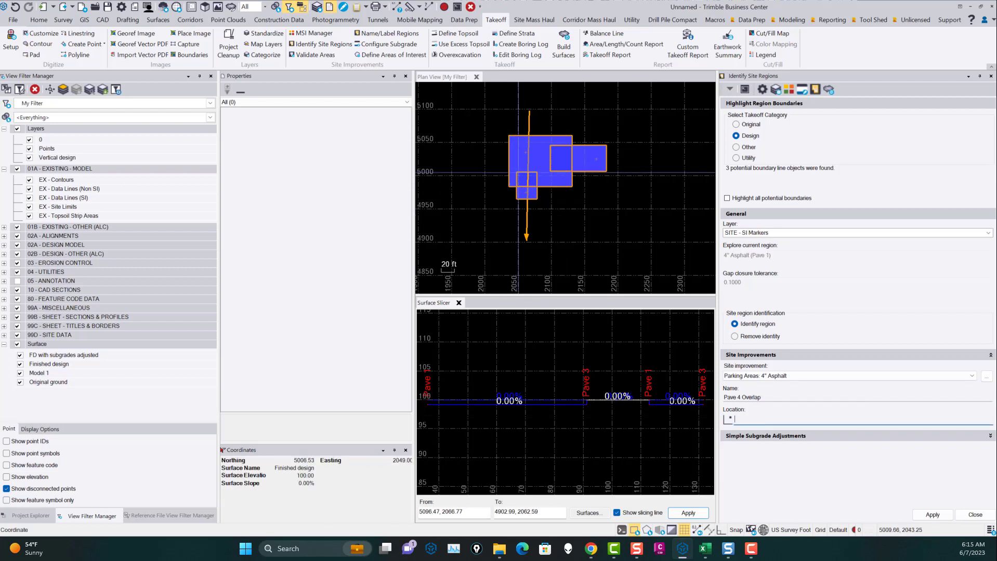
pyautogui.scroll(3, 521, 178)
pyautogui.click(519, 170)
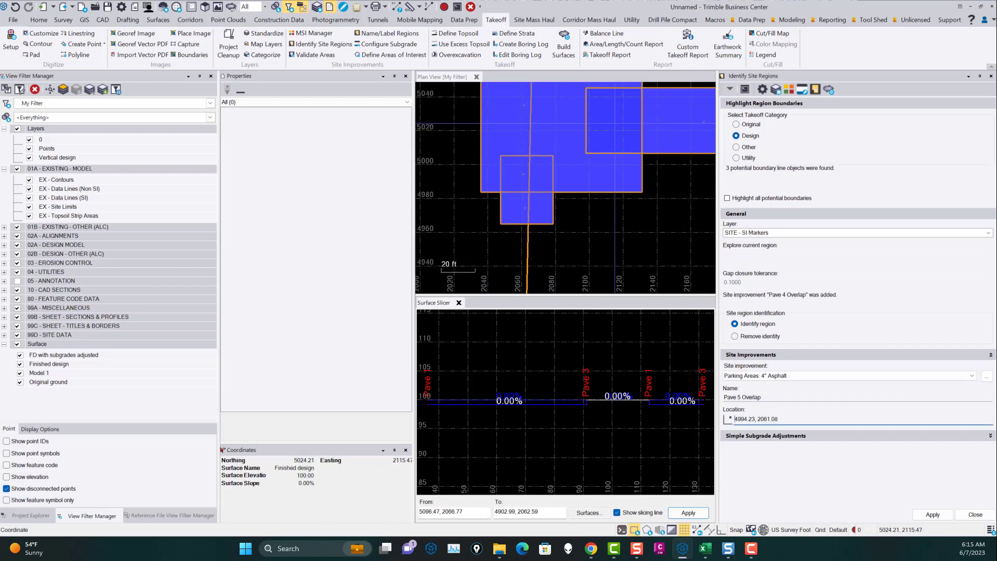
pyautogui.click(615, 123)
pyautogui.scroll(-2, 635, 286)
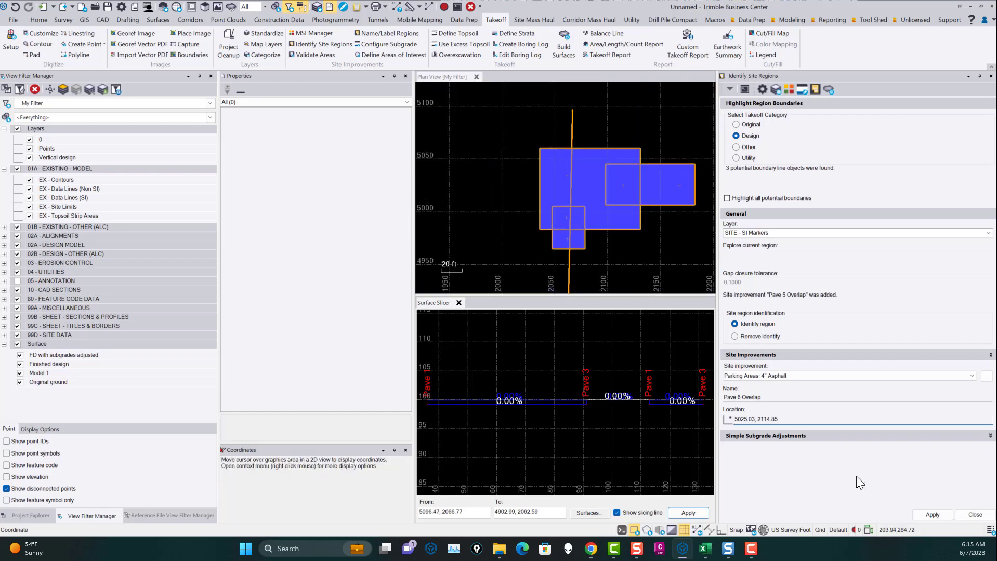
pyautogui.click(976, 515)
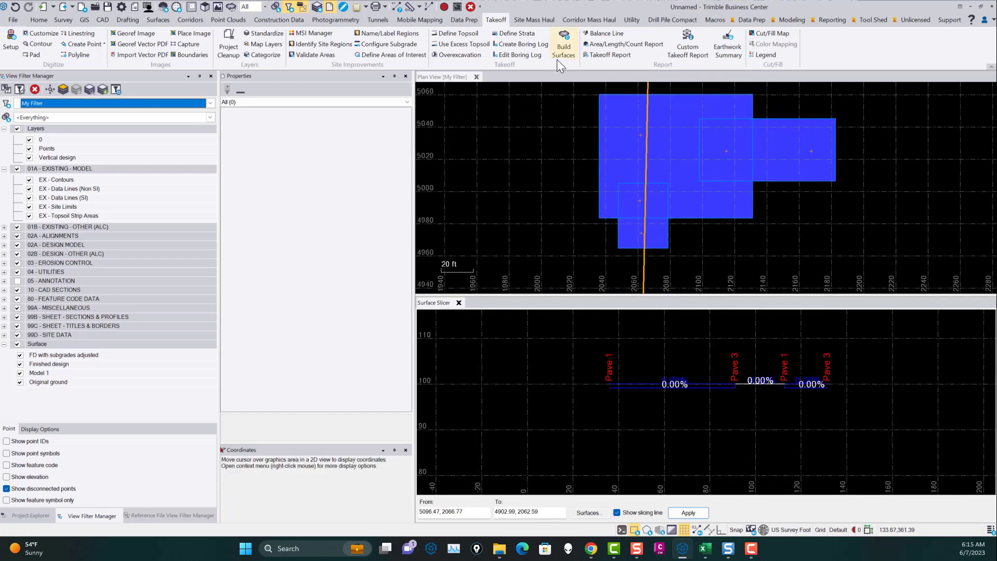
pyautogui.scroll(3, 774, 398)
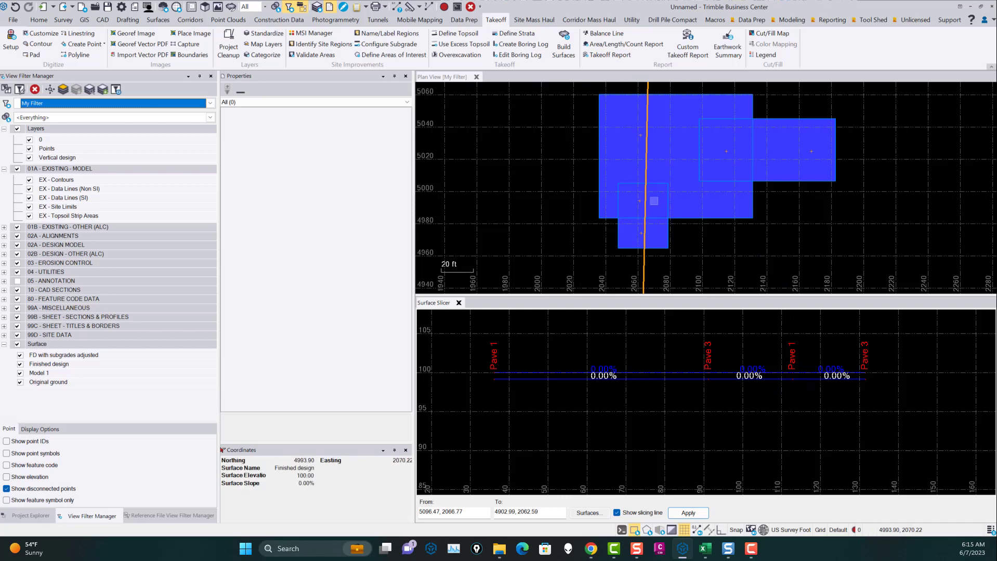
pyautogui.scroll(-1, 656, 205)
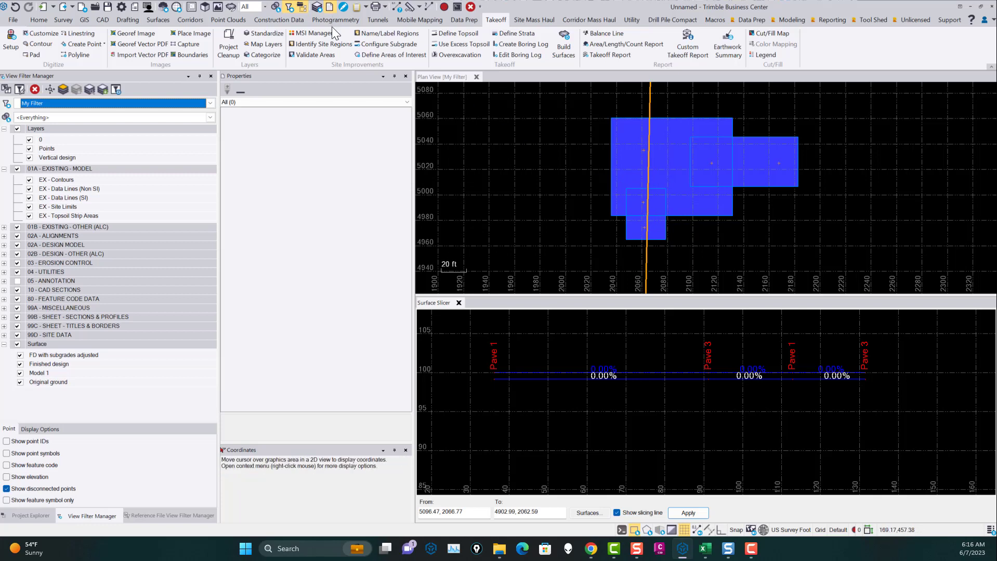
# Close the Surface Slicer, run a concise Takeoff Report of site improvement quantities, and view its Site Improvement Quantities page
pyautogui.click(459, 303)
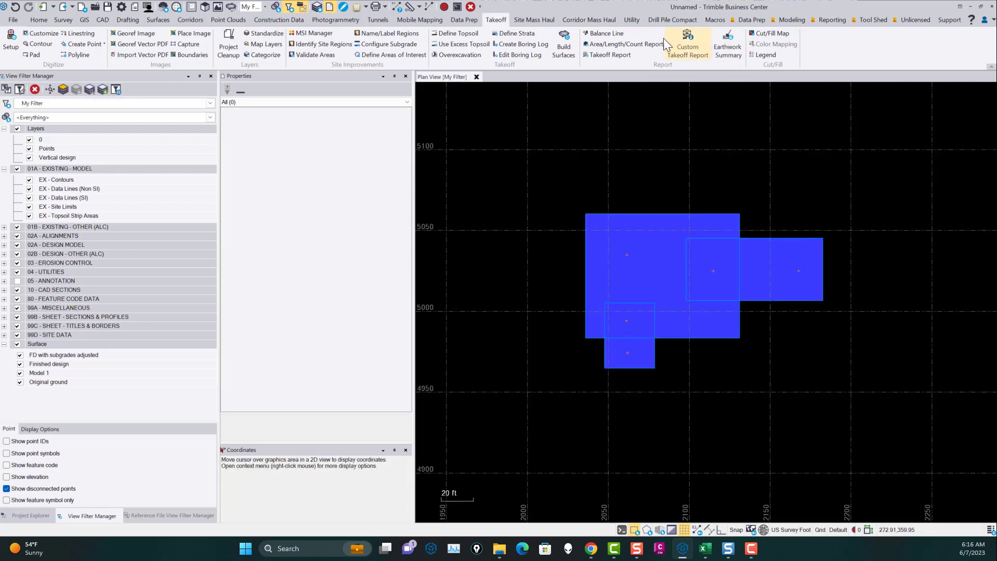
pyautogui.click(598, 55)
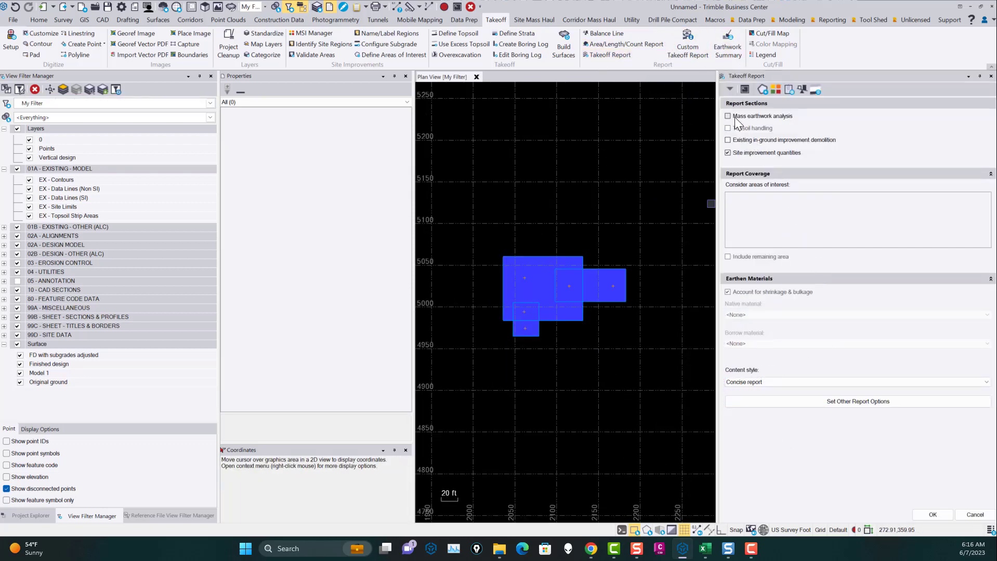
pyautogui.click(930, 514)
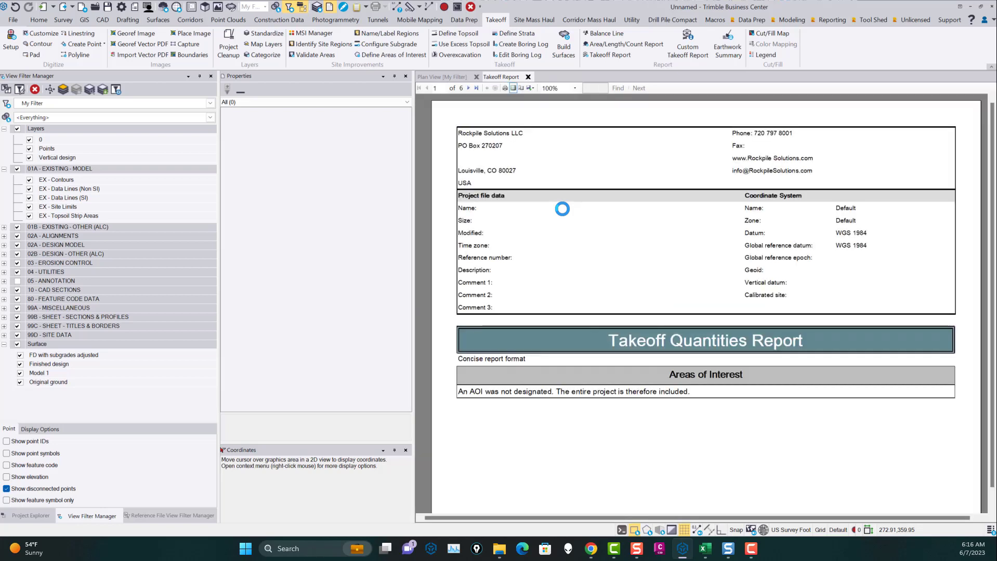
pyautogui.click(468, 87)
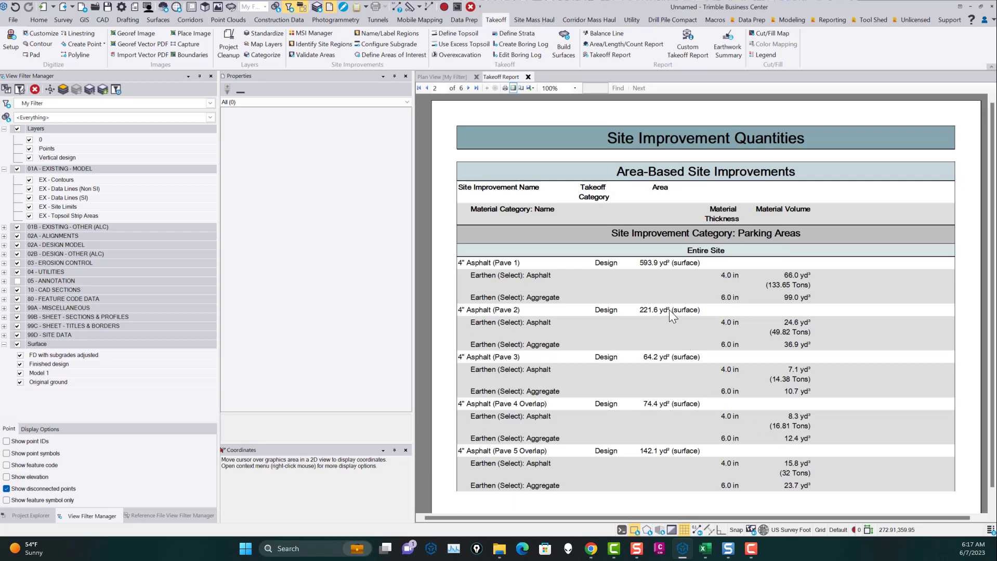
# Open the Material and Site Improvement Manager and look up the 4" Asphalt site improvement under Parking Areas
pyautogui.click(306, 31)
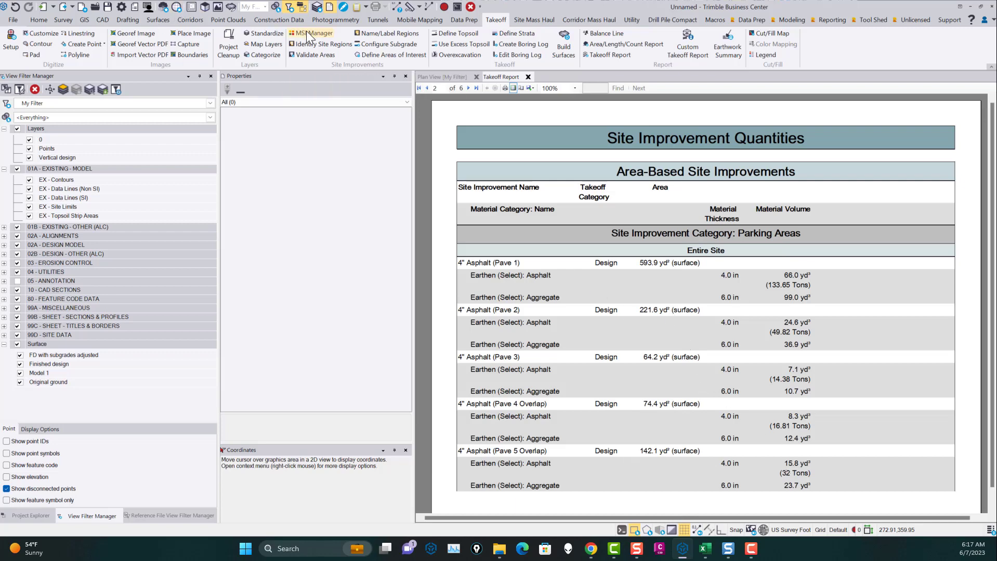
pyautogui.click(463, 163)
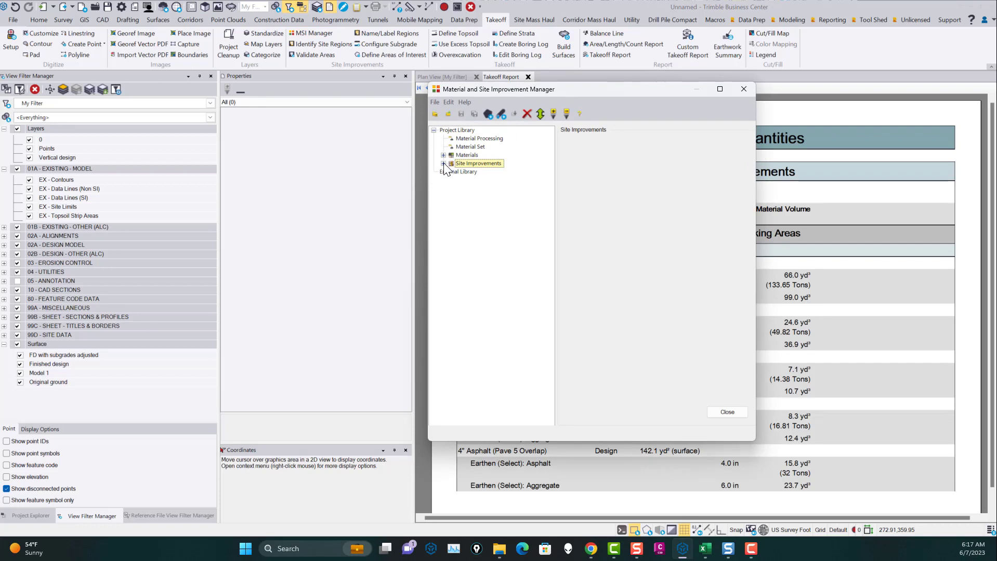
pyautogui.click(442, 163)
pyautogui.click(487, 197)
pyautogui.click(452, 197)
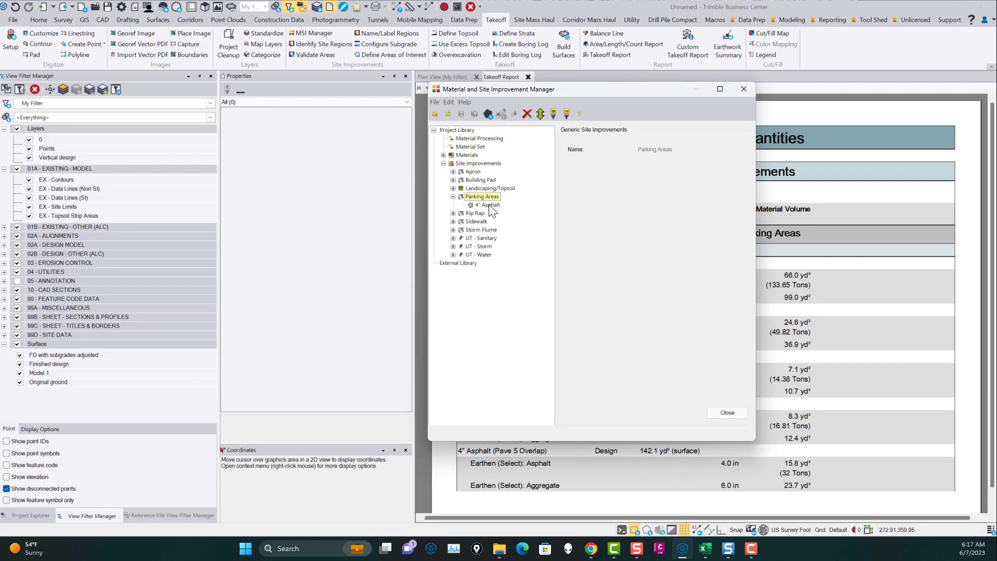
pyautogui.click(488, 206)
pyautogui.click(482, 196)
pyautogui.click(476, 164)
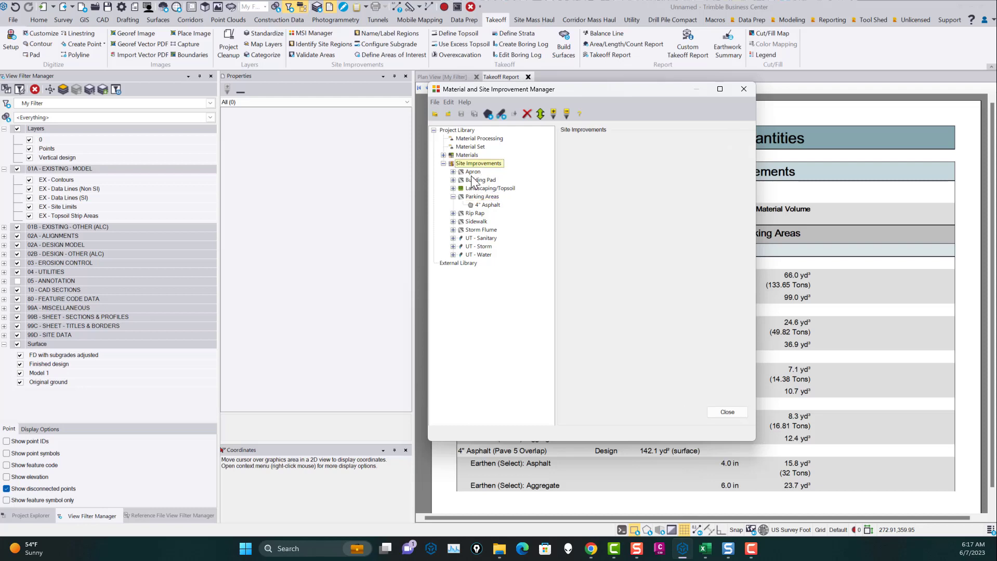
# Check the cubic yard to tons conversion factor of the Asphalt material under Earthen (Select)
pyautogui.click(466, 155)
pyautogui.click(443, 155)
pyautogui.doubleClick(481, 173)
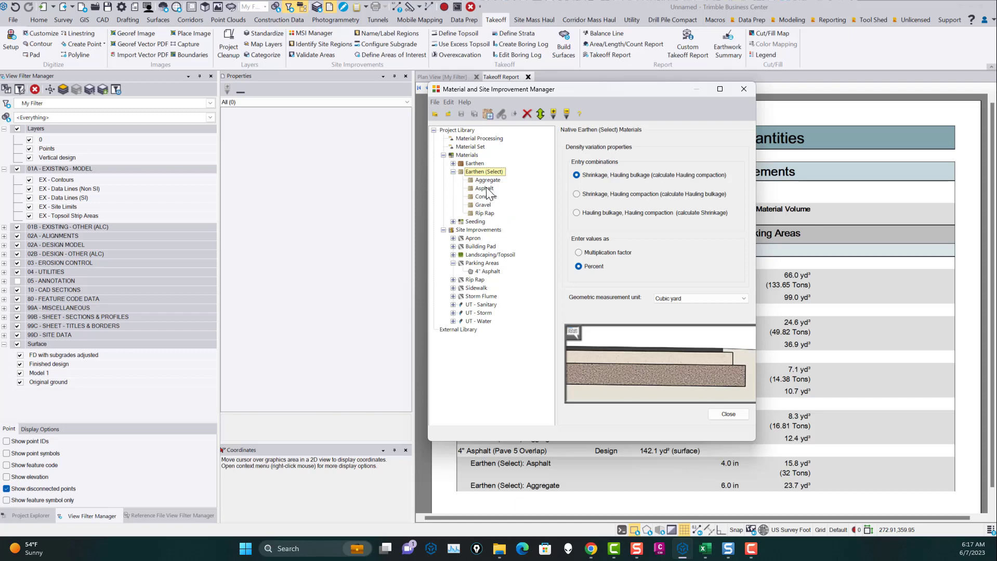
pyautogui.click(484, 189)
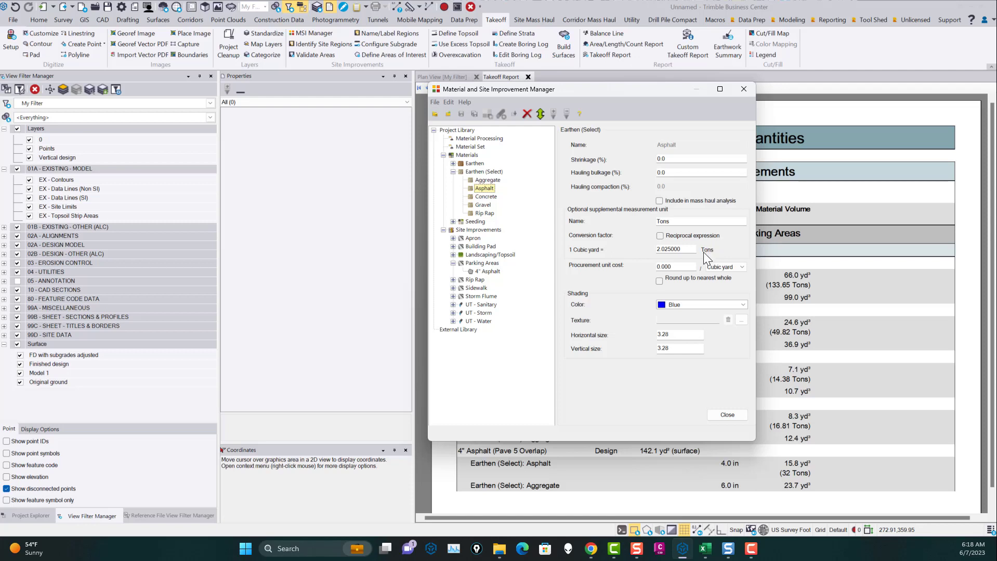
pyautogui.doubleClick(688, 249)
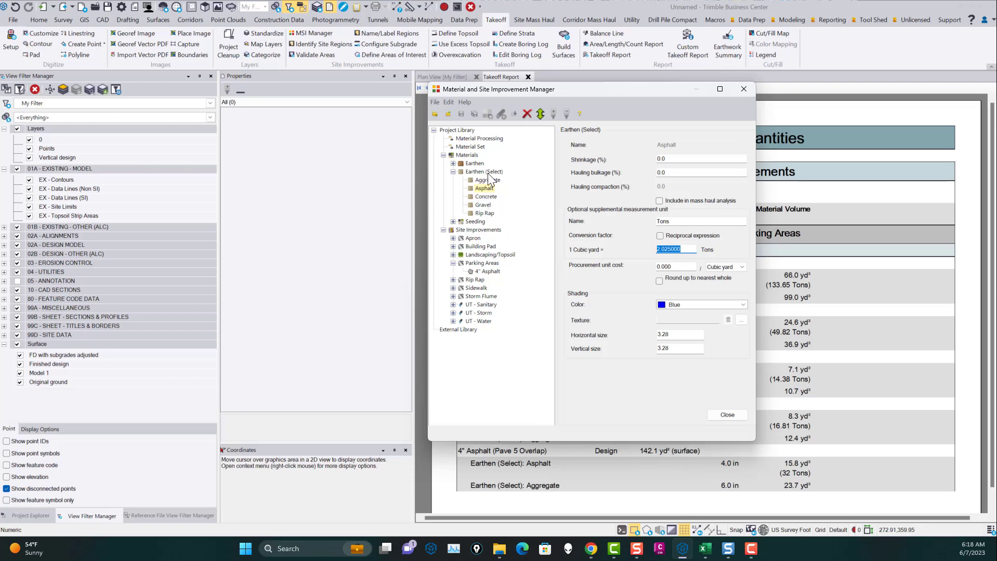
# Review the quantification basis, subgrade adjustment and material layers of the Parking Areas 4" Asphalt improvement, and close the manager
pyautogui.click(486, 264)
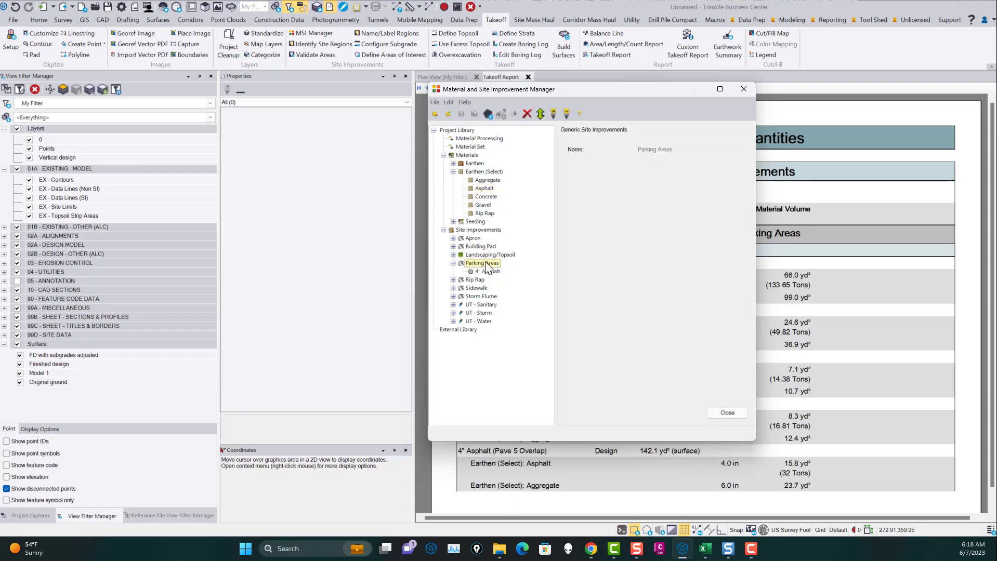
pyautogui.click(489, 272)
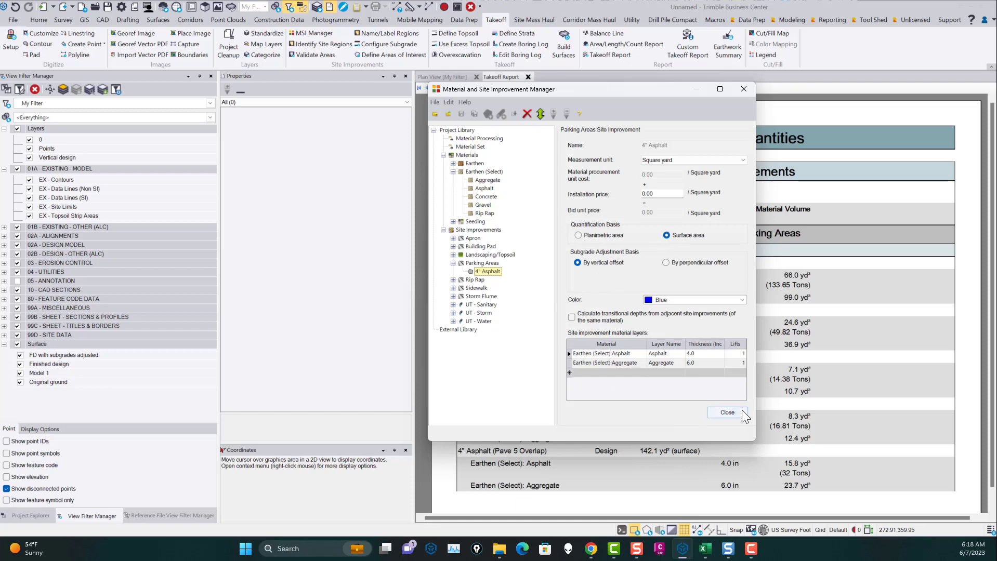
pyautogui.click(727, 413)
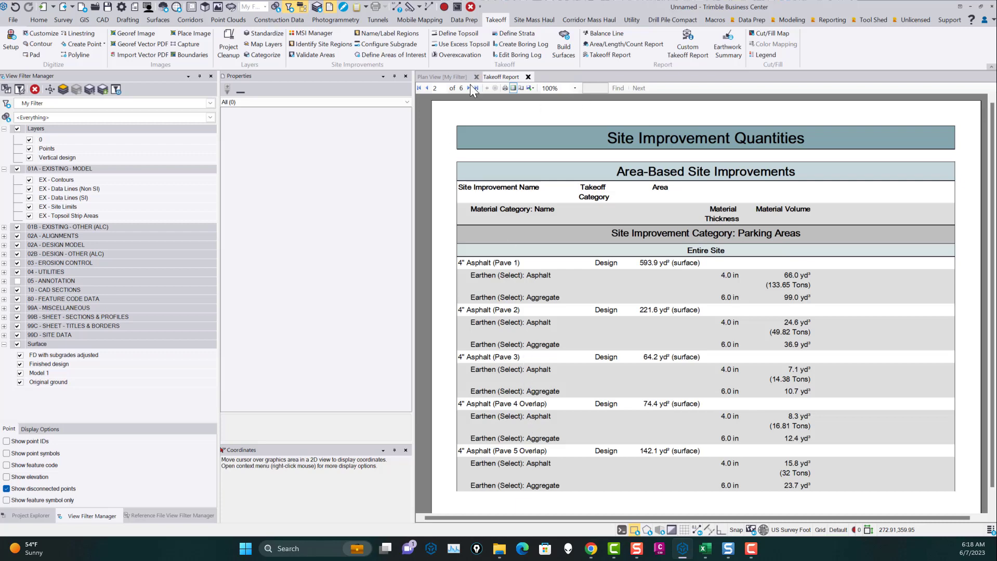
# Isolate the five area-based site improvement markers in the plan view, delete them, and restore the hidden objects
pyautogui.click(444, 76)
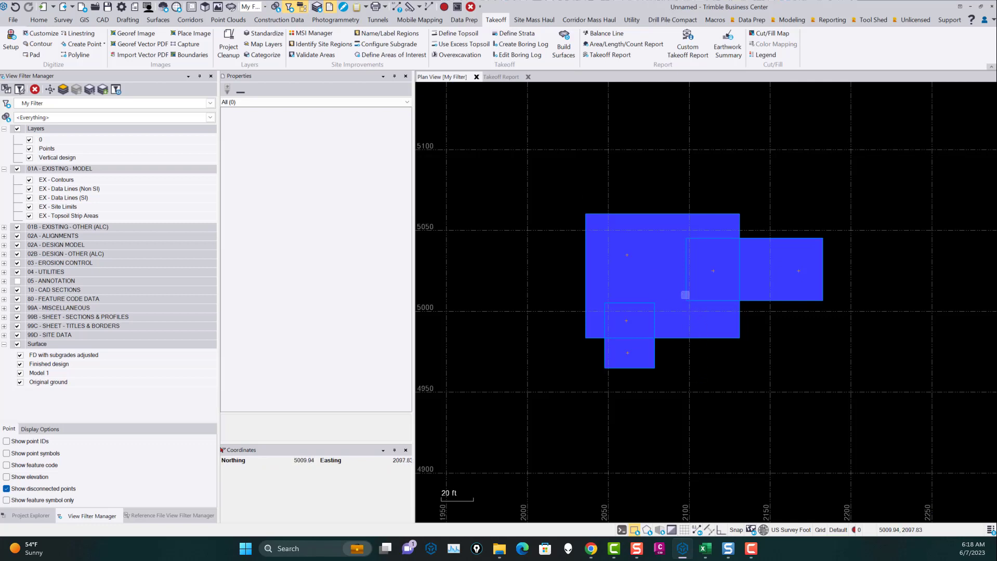
pyautogui.click(800, 271)
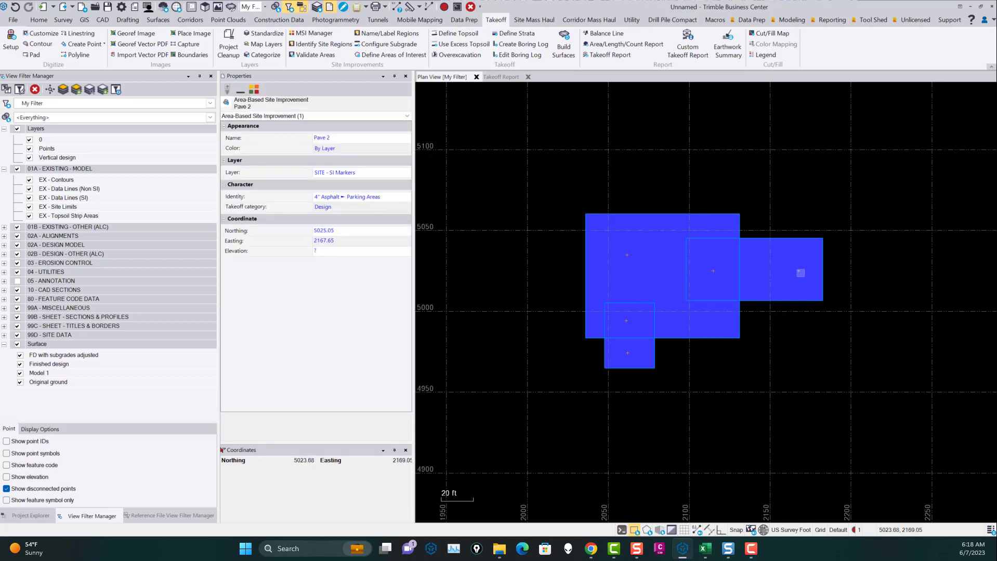
pyautogui.click(63, 92)
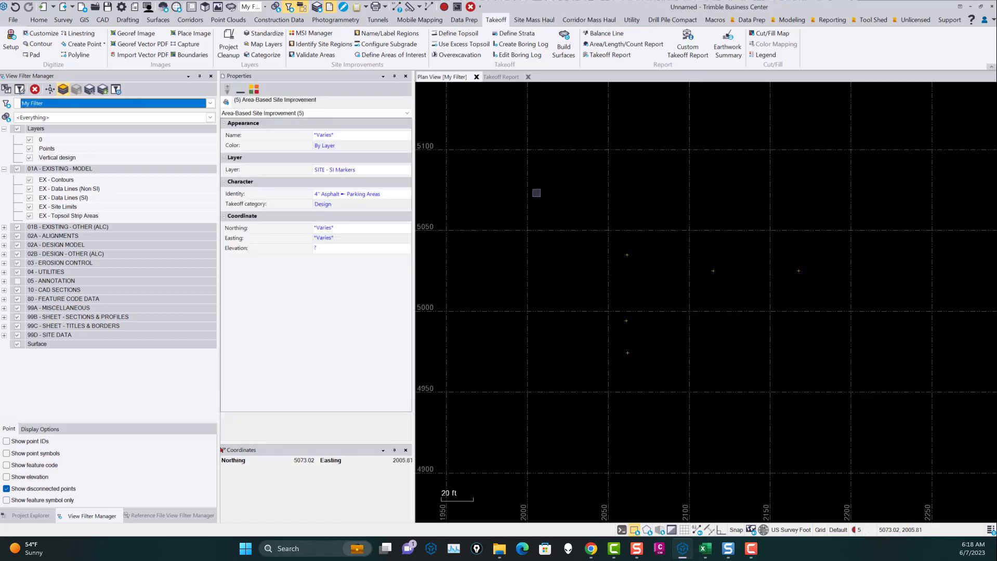
pyautogui.click(63, 90)
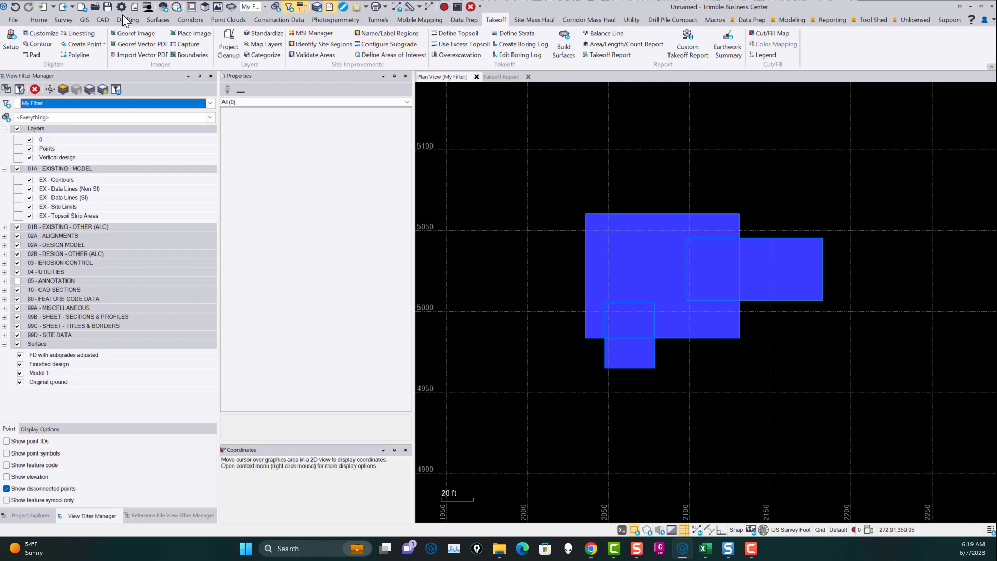
# Set up a Track Region outline named Pave 1 Area on layer FG - Data Lines (SI)
pyautogui.click(99, 20)
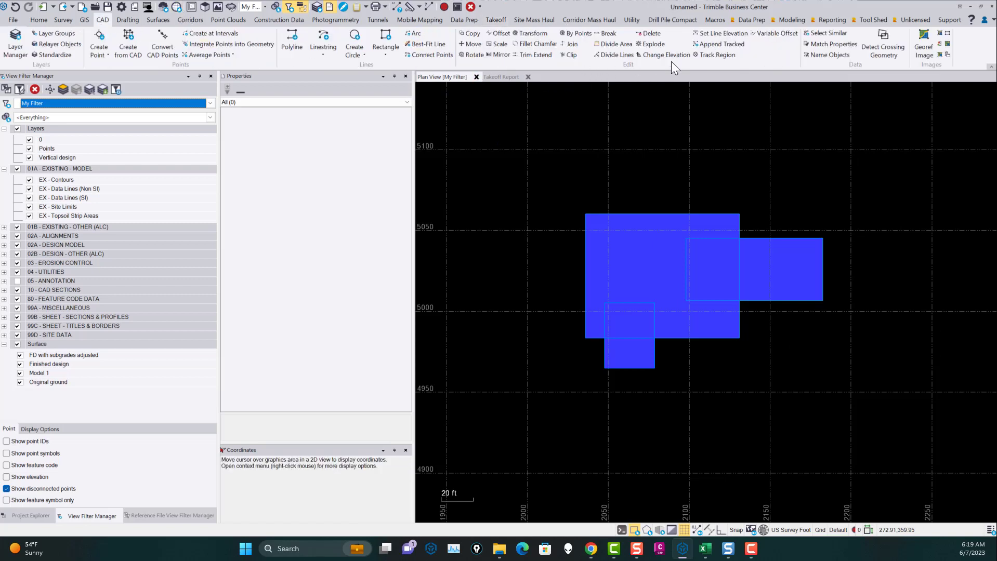
pyautogui.click(712, 55)
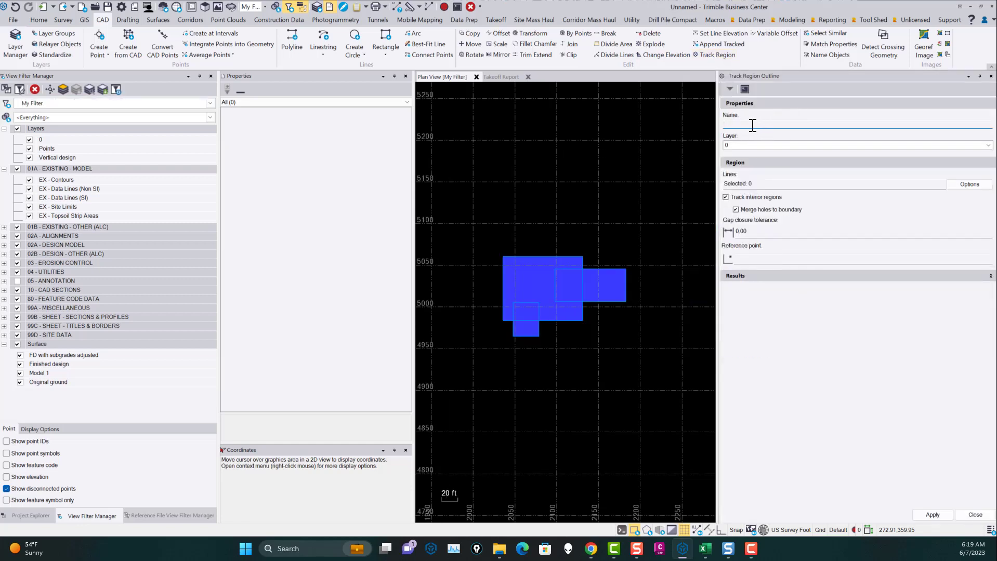
pyautogui.write('Pave 1 Area')
pyautogui.click(740, 142)
pyautogui.press('f')
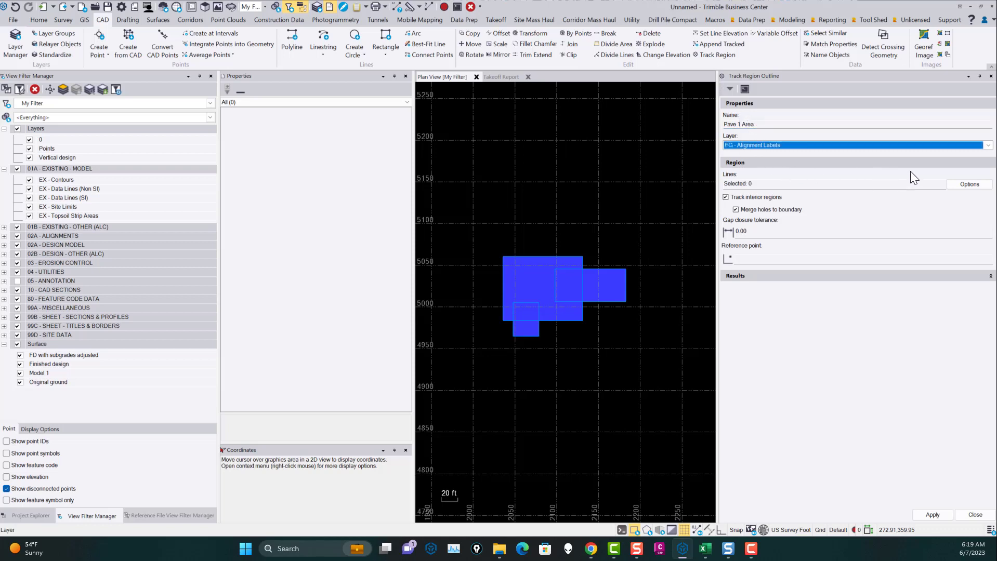
pyautogui.click(987, 145)
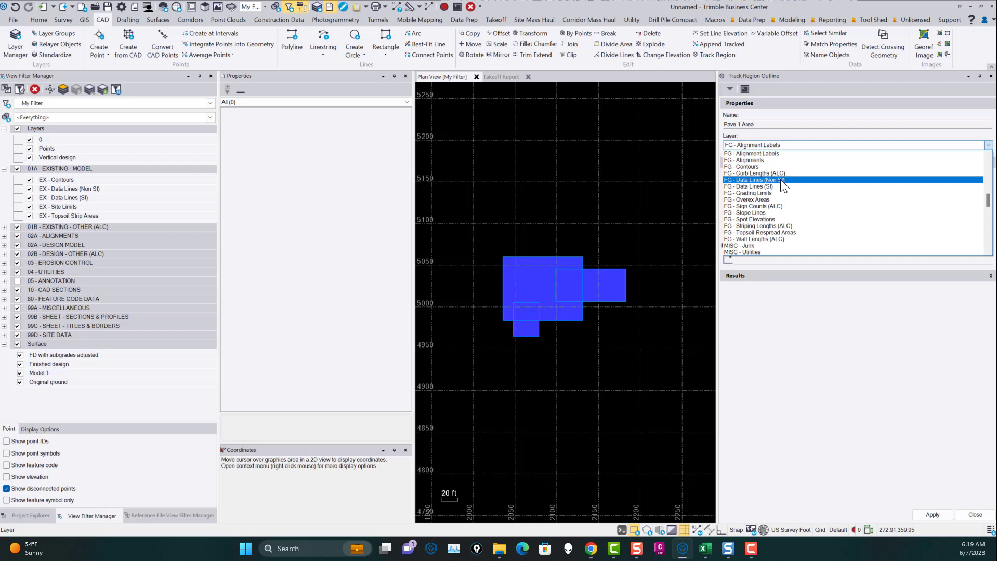
pyautogui.click(781, 186)
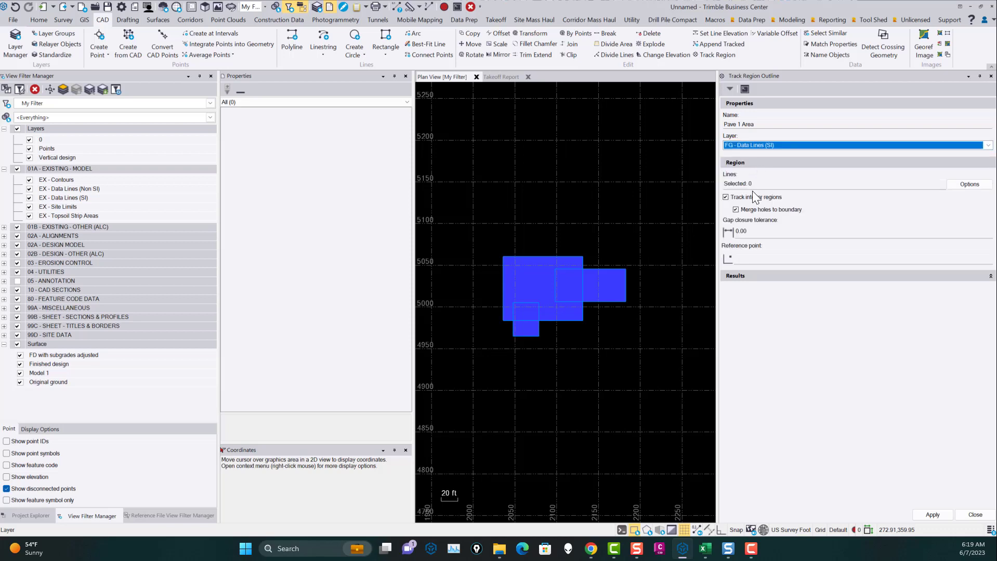
# Track the Pave 1 region from the window-selected paving lines with Merge holes to boundary off, using a reference point inside Pave 1 outside both overlaps
pyautogui.click(757, 184)
pyautogui.moveTo(631, 349); pyautogui.dragTo(473, 226)
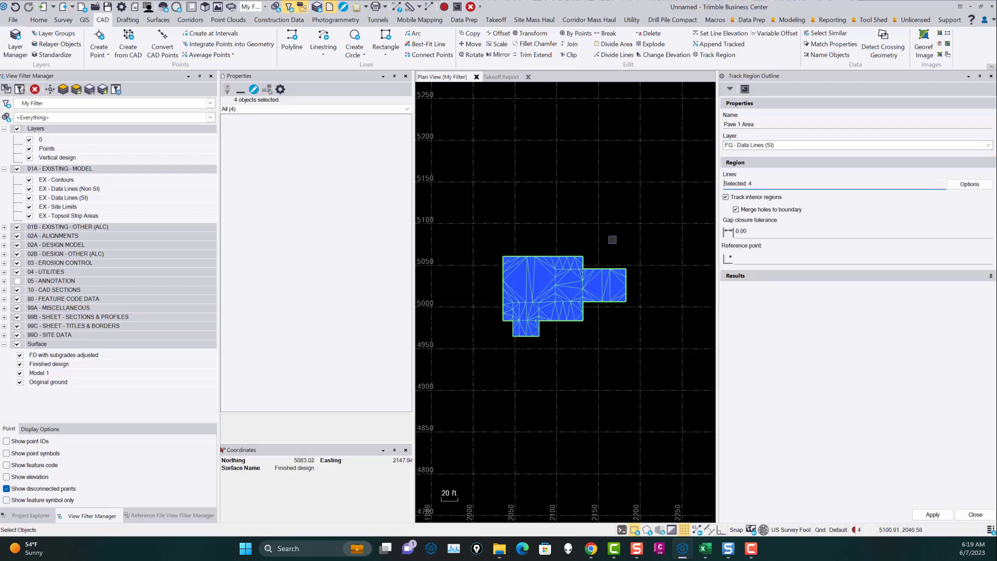
pyautogui.click(735, 210)
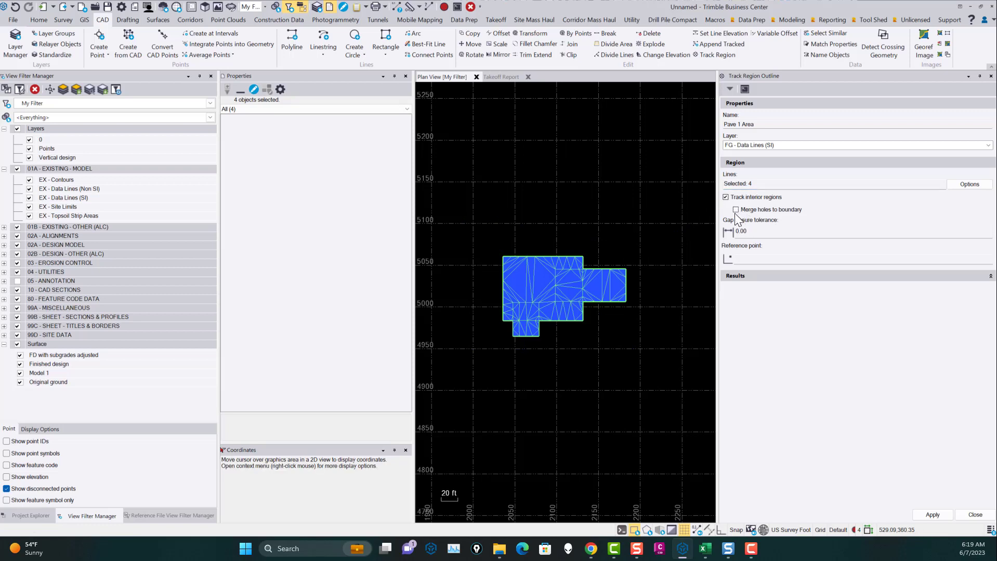
pyautogui.click(752, 260)
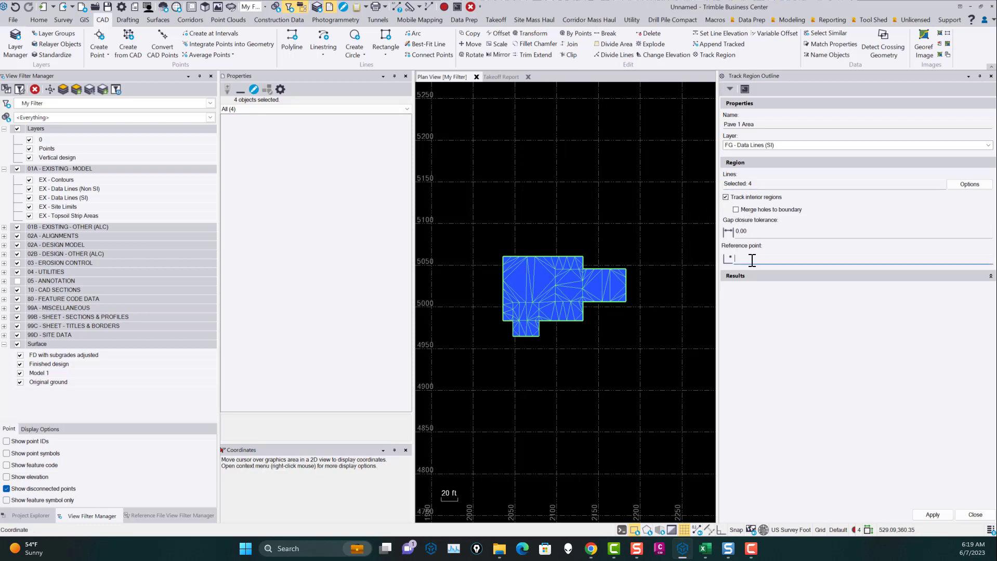
pyautogui.click(528, 279)
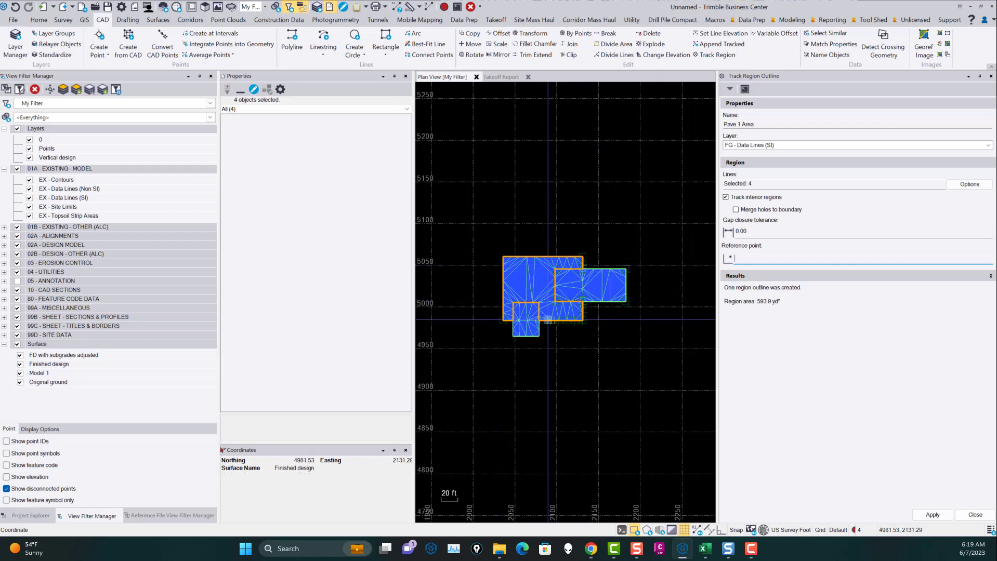
pyautogui.click(975, 515)
pyautogui.press('Escape')
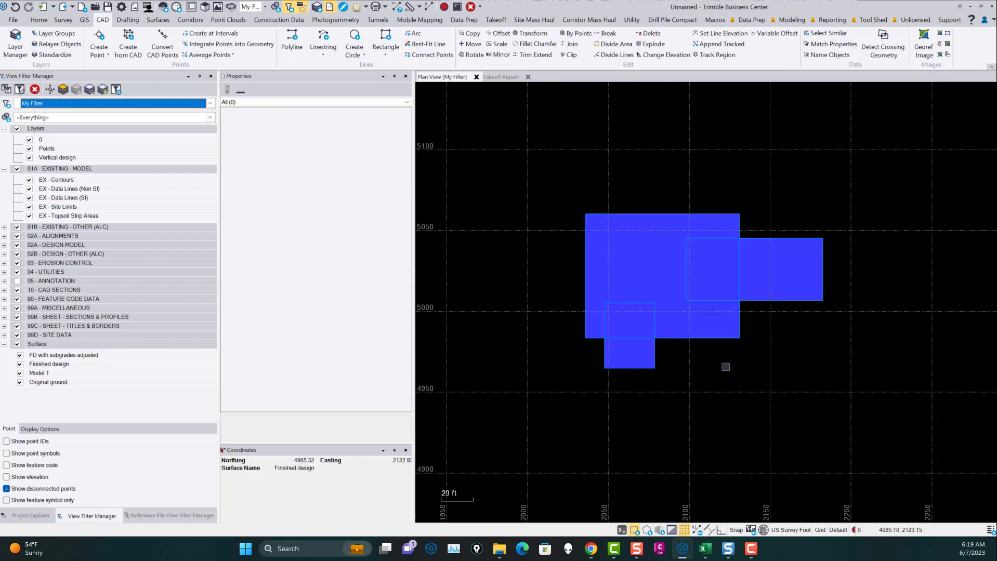
# Delete the original Pave 1 CAD polyline, keeping the tracked Pave 1 Area linestring
pyautogui.click(699, 337)
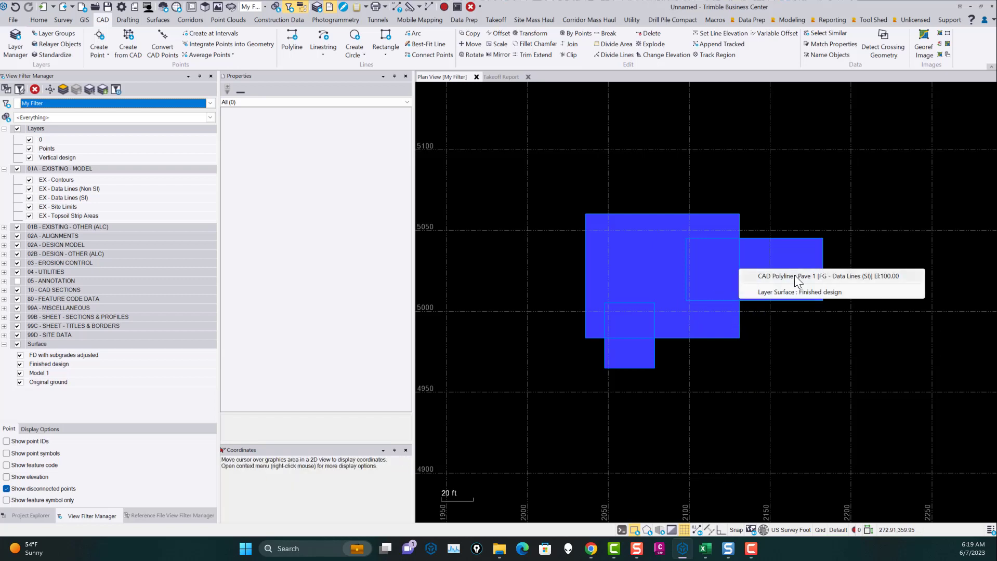
pyautogui.click(740, 276)
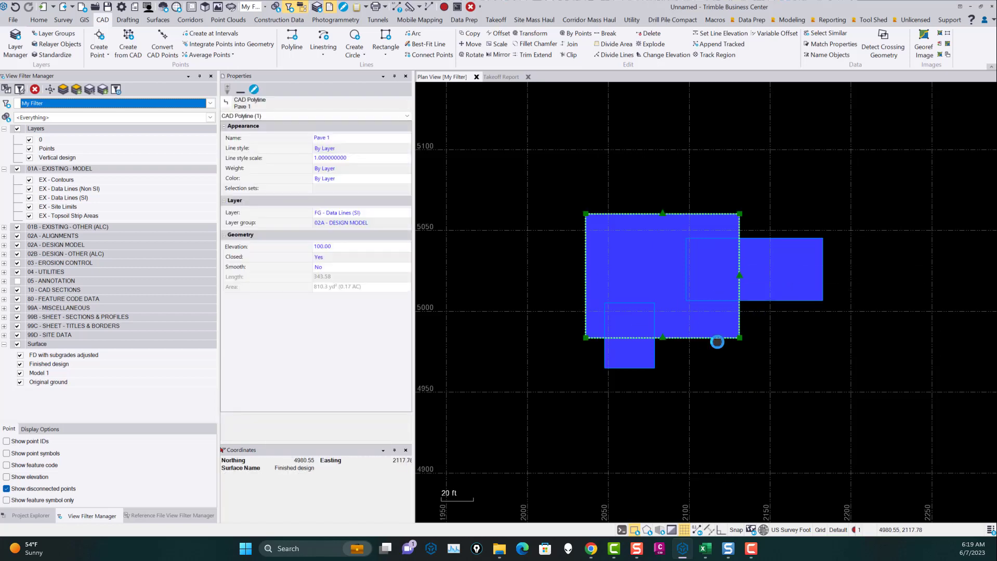
pyautogui.press('Escape')
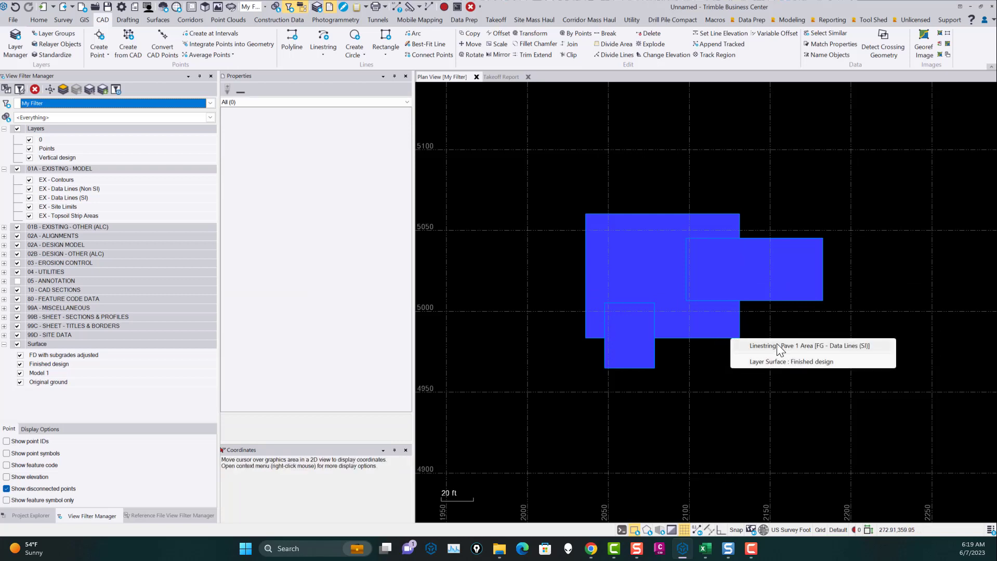
# Check the Pave 1 Area linestring and the Pave 3 and Pave 2 polylines by selecting each in turn
pyautogui.click(776, 343)
pyautogui.press('Escape')
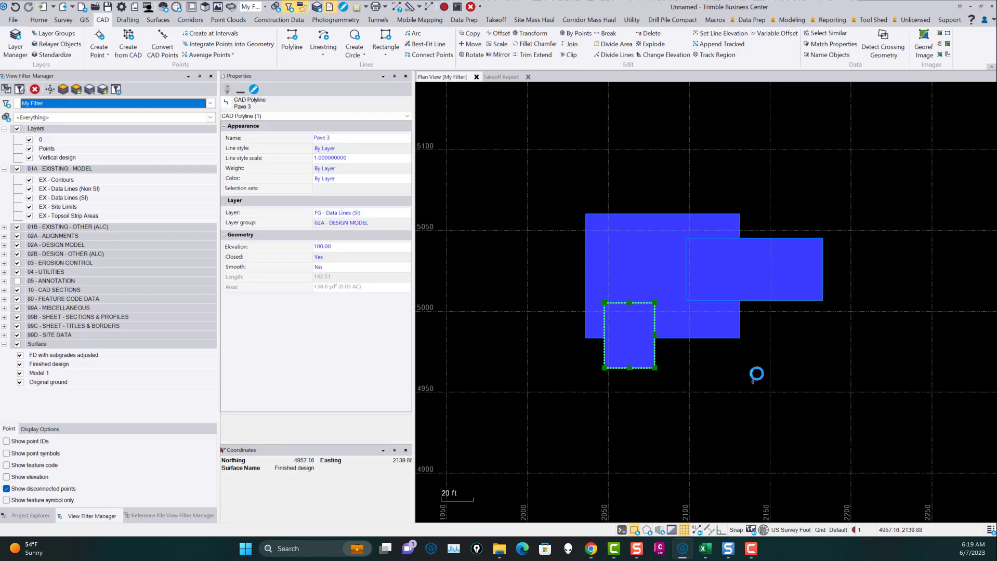
pyautogui.press('Escape')
pyautogui.click(821, 315)
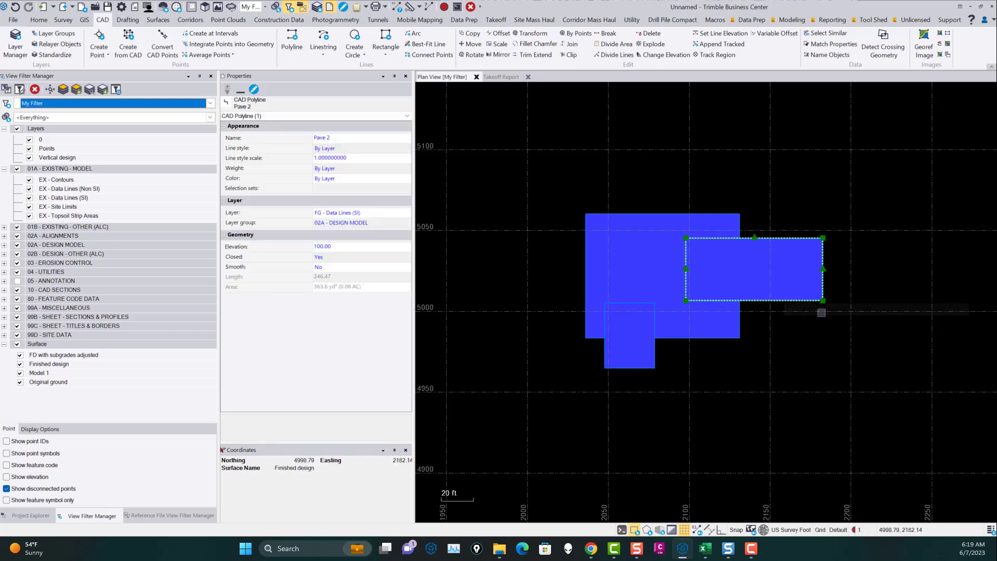
pyautogui.press('Escape')
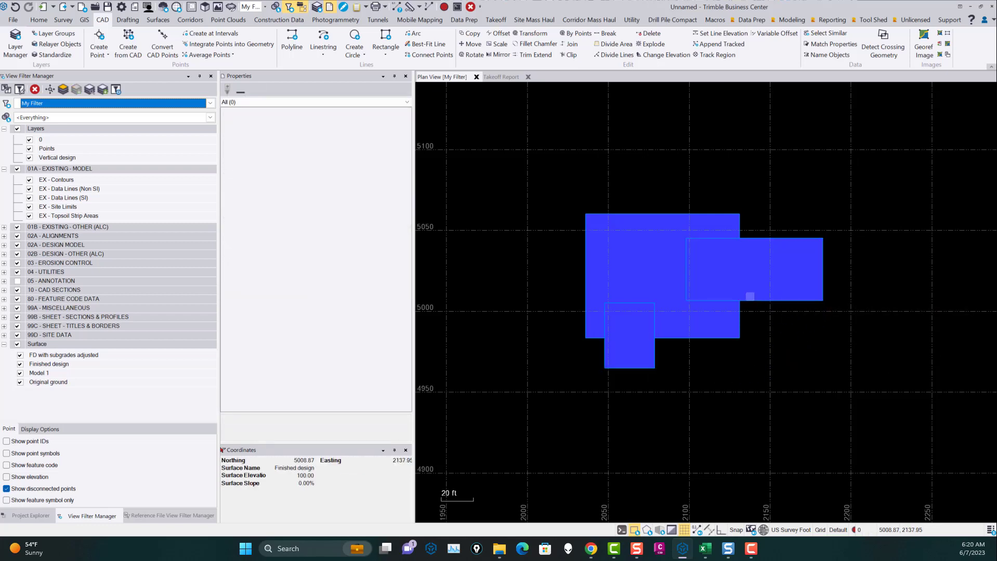
pyautogui.scroll(2, 734, 239)
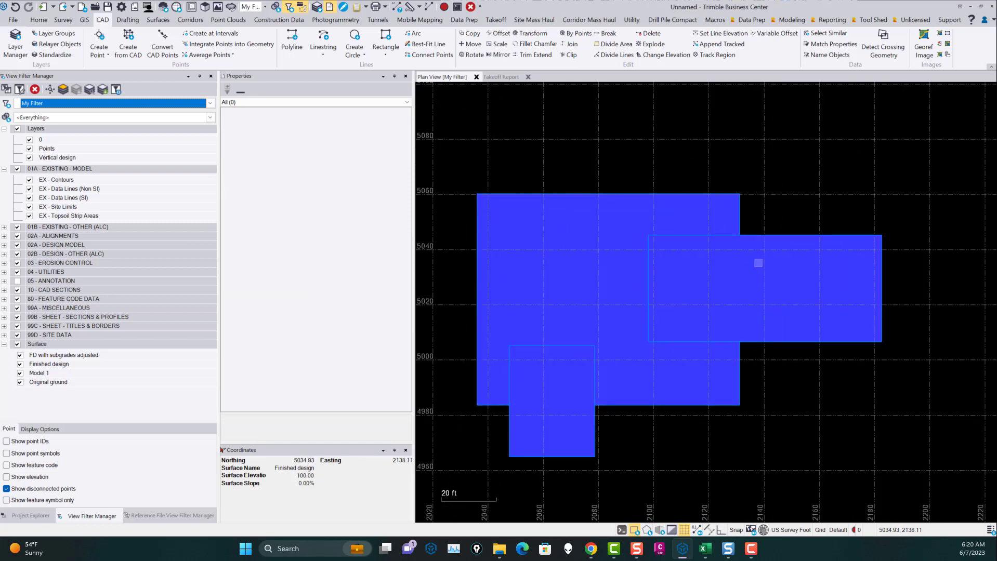
# Break the Pave 2 polyline where its upper and lower edges cross the right edge of the Pave 1 region
pyautogui.click(814, 255)
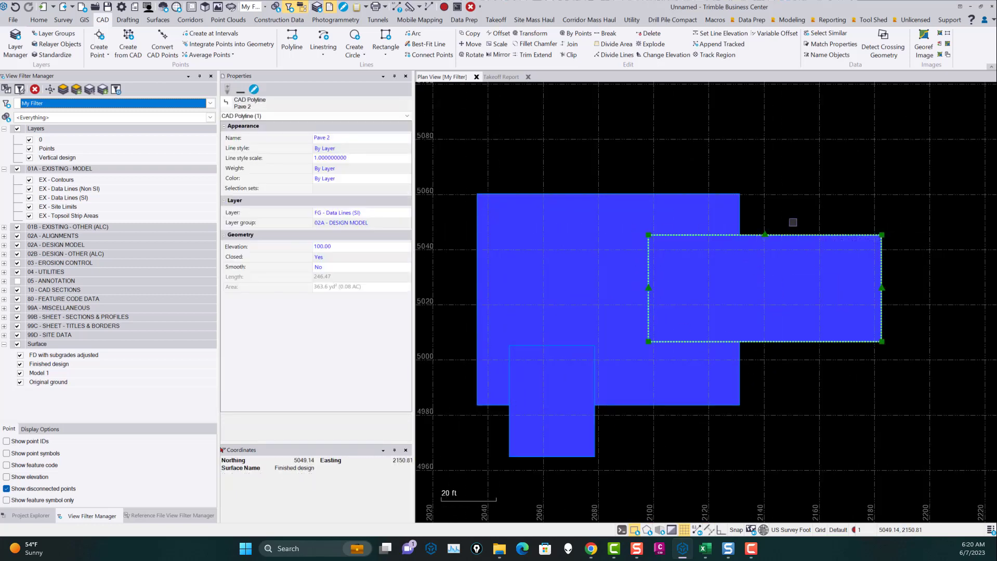
pyautogui.rightClick(784, 203)
pyautogui.click(815, 261)
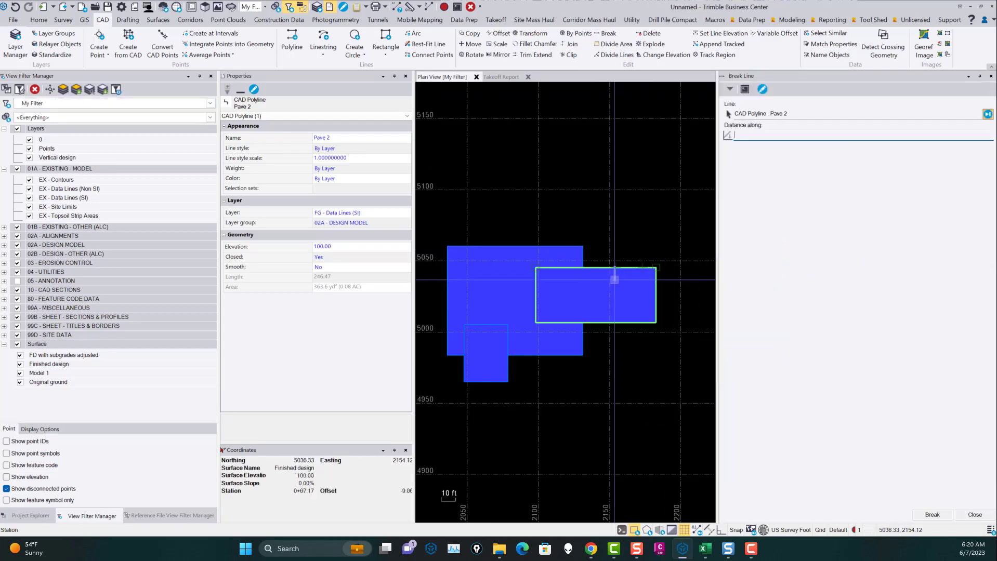
pyautogui.click(615, 323)
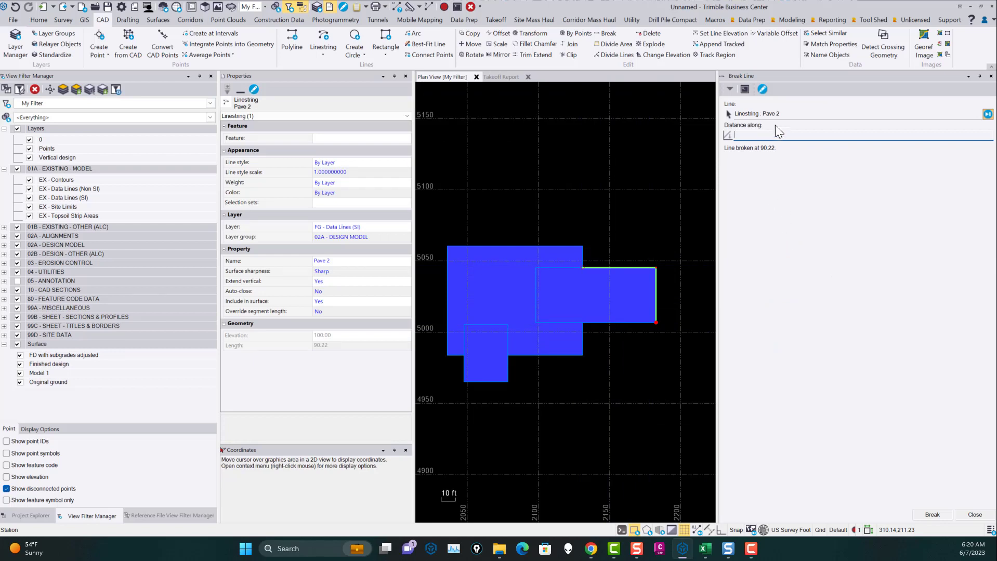
pyautogui.press('Escape')
pyautogui.press('Escape')
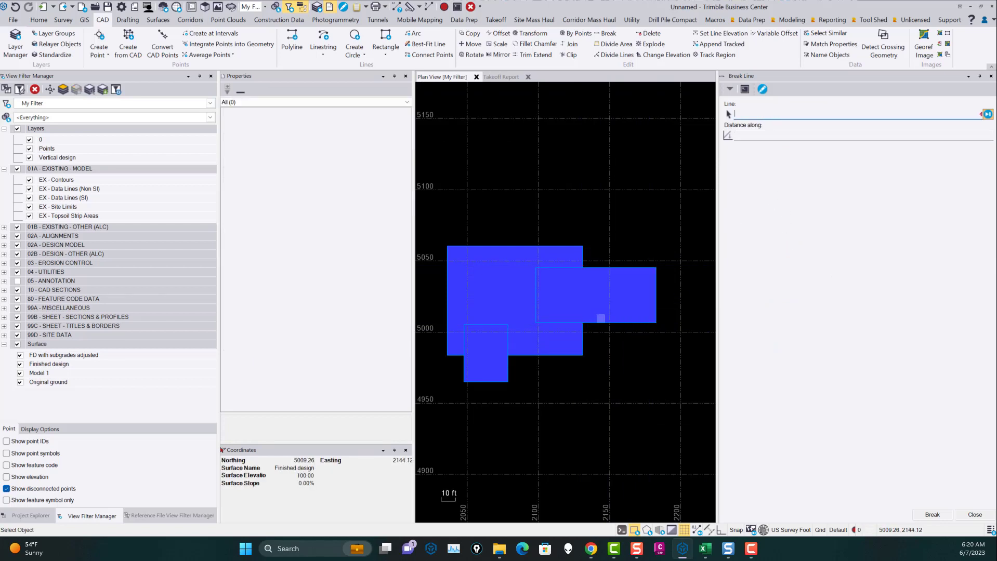
pyautogui.click(601, 319)
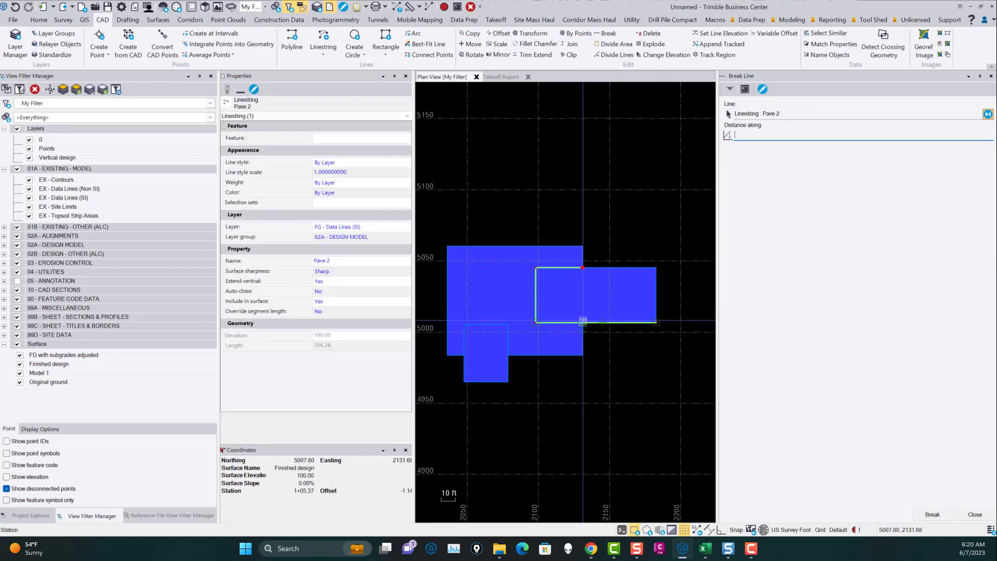
pyautogui.click(583, 321)
pyautogui.moveTo(556, 390); pyautogui.dragTo(585, 345, button='middle')
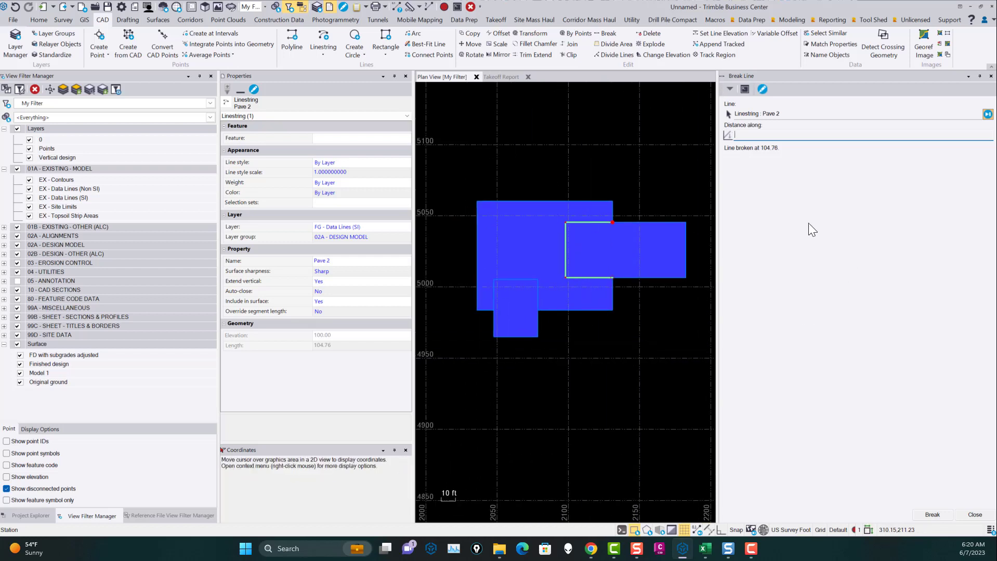
# Break the Pave 3 line where its two side edges cross the lower edge of the Pave 1 region
pyautogui.click(773, 119)
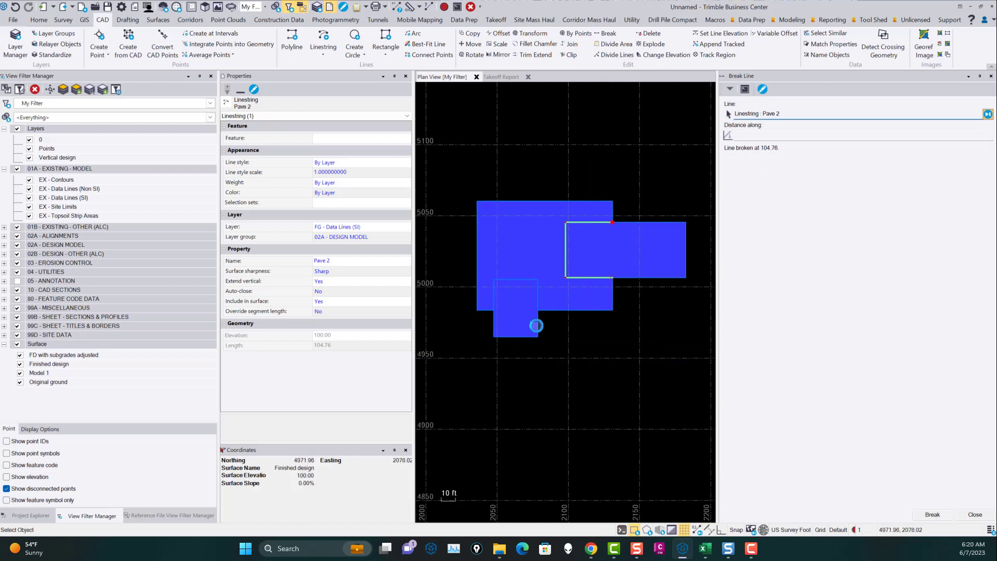
pyautogui.click(537, 310)
pyautogui.click(496, 337)
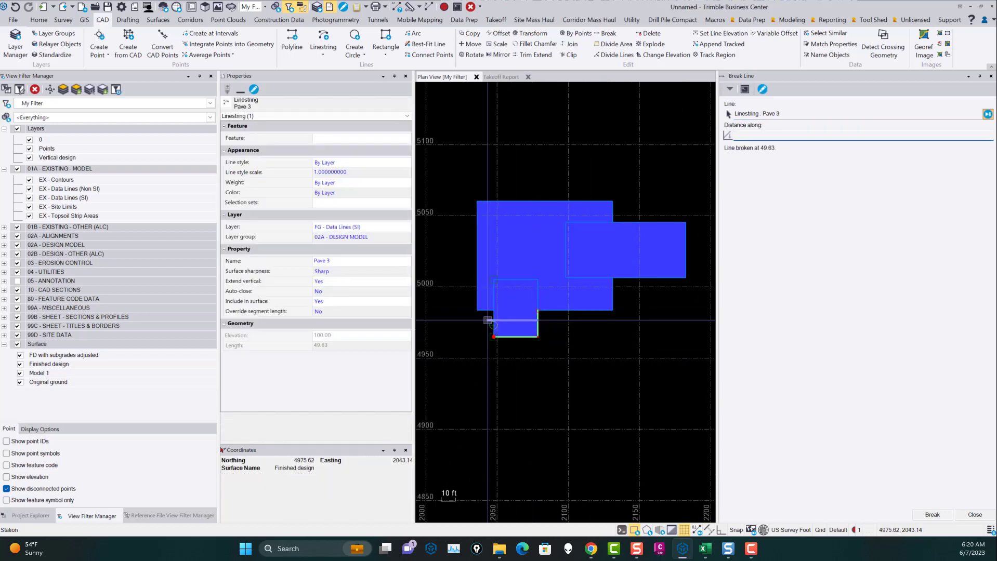
pyautogui.click(767, 115)
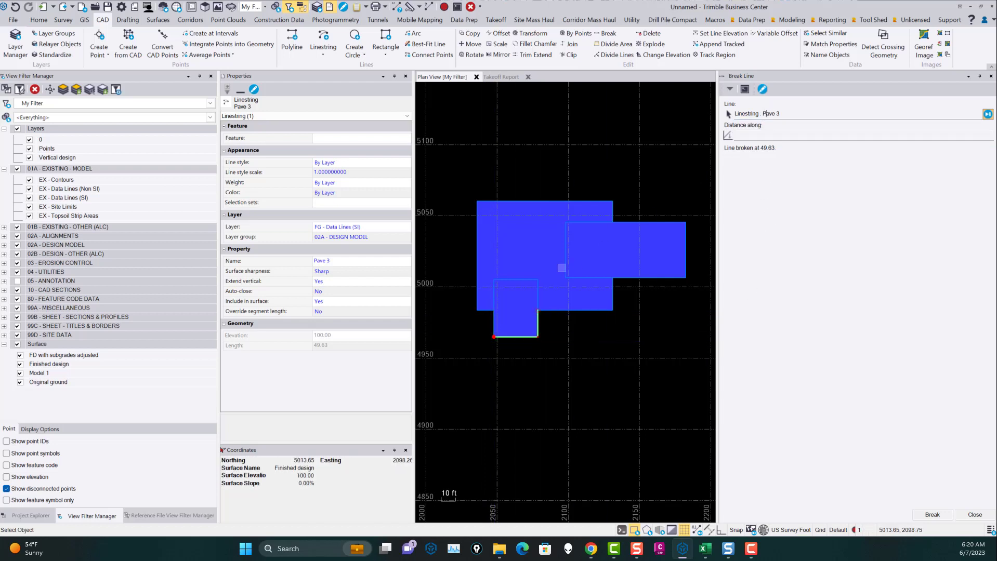
pyautogui.click(493, 321)
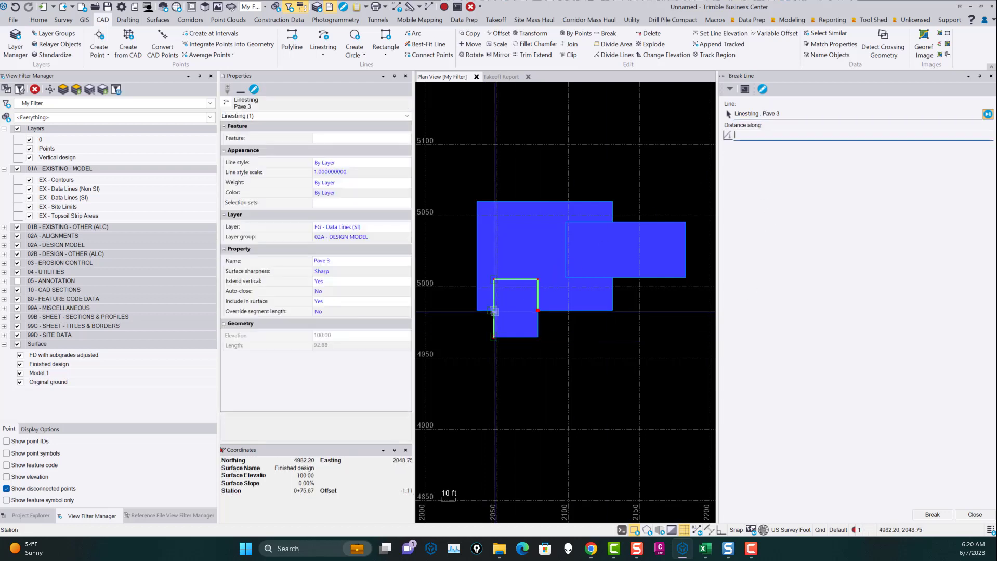
pyautogui.click(538, 334)
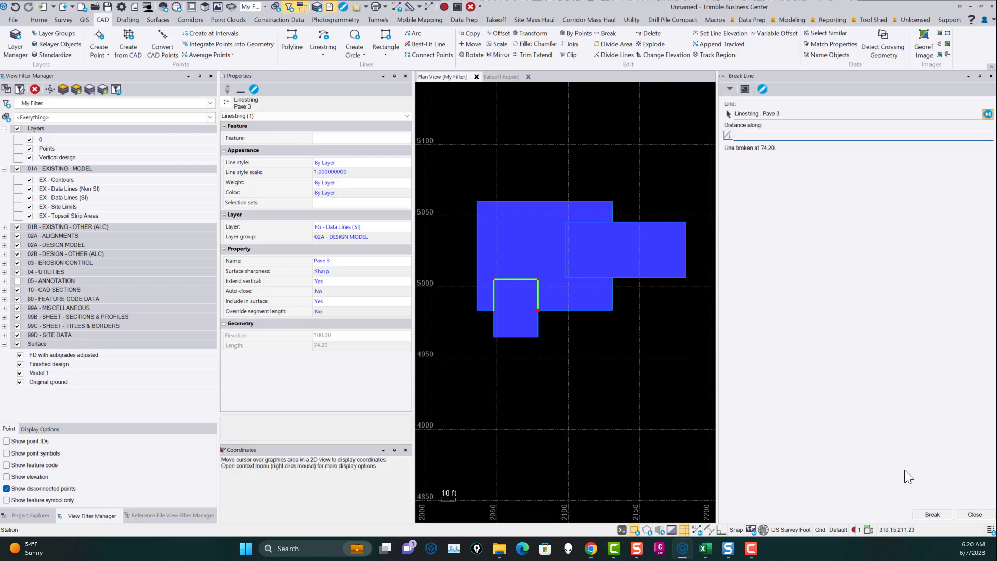
pyautogui.click(986, 517)
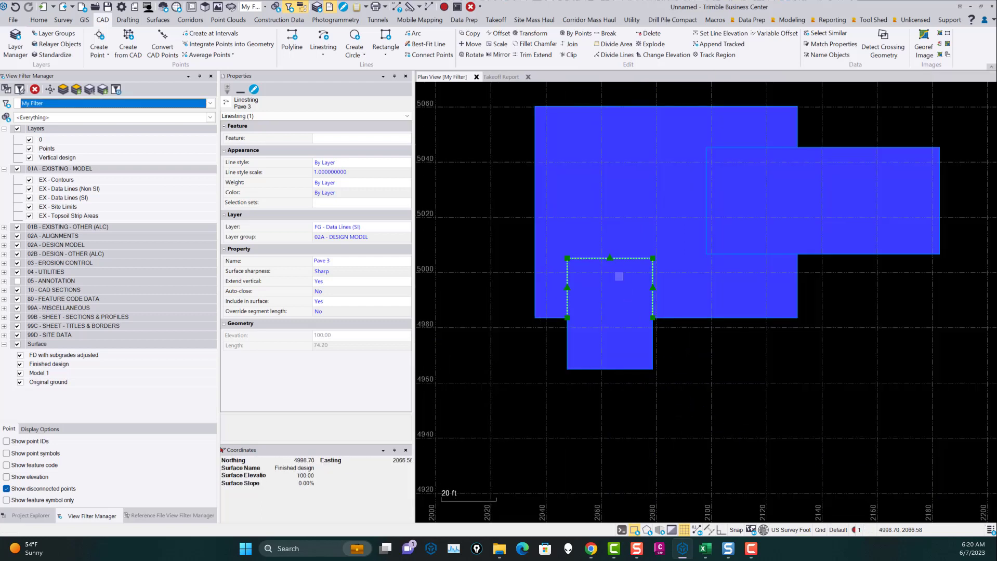
# Delete the inner Pave 3 and Pave 2 segments that duplicate the Pave 1 Area boundary, keeping the Pave 1 Area linestring
pyautogui.press('Escape')
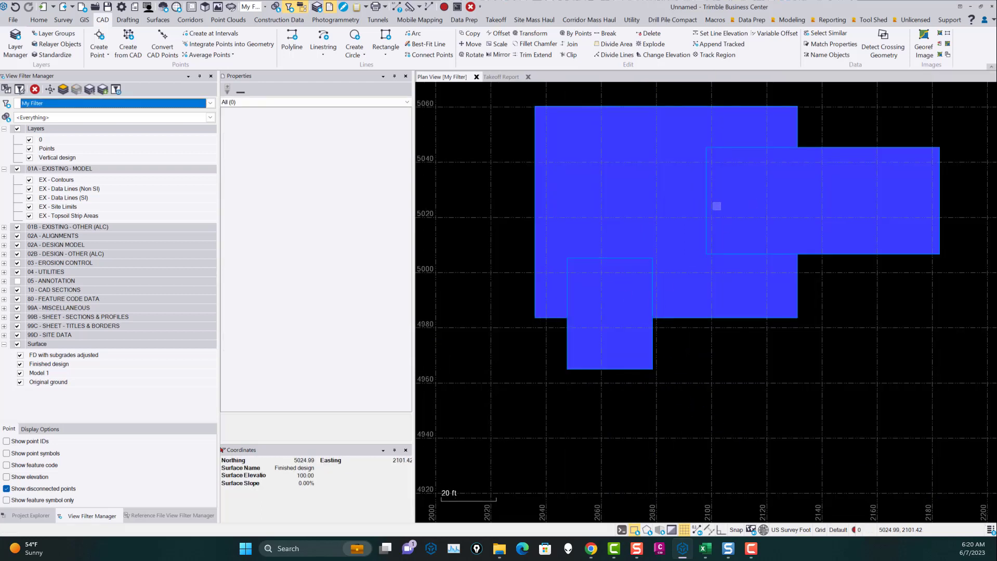
pyautogui.click(778, 254)
pyautogui.click(770, 147)
pyautogui.click(815, 155)
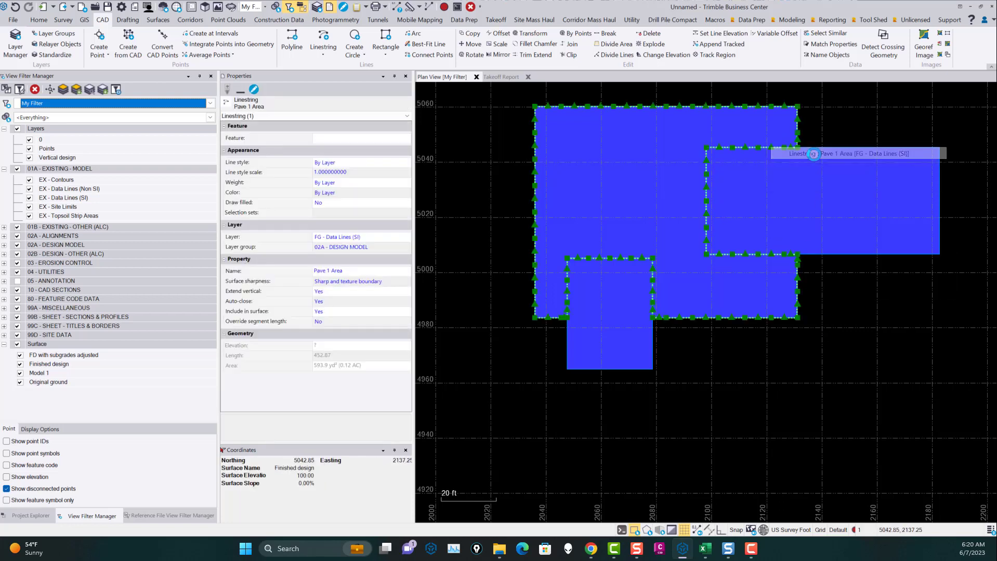
pyautogui.click(842, 127)
pyautogui.click(773, 147)
pyautogui.click(805, 169)
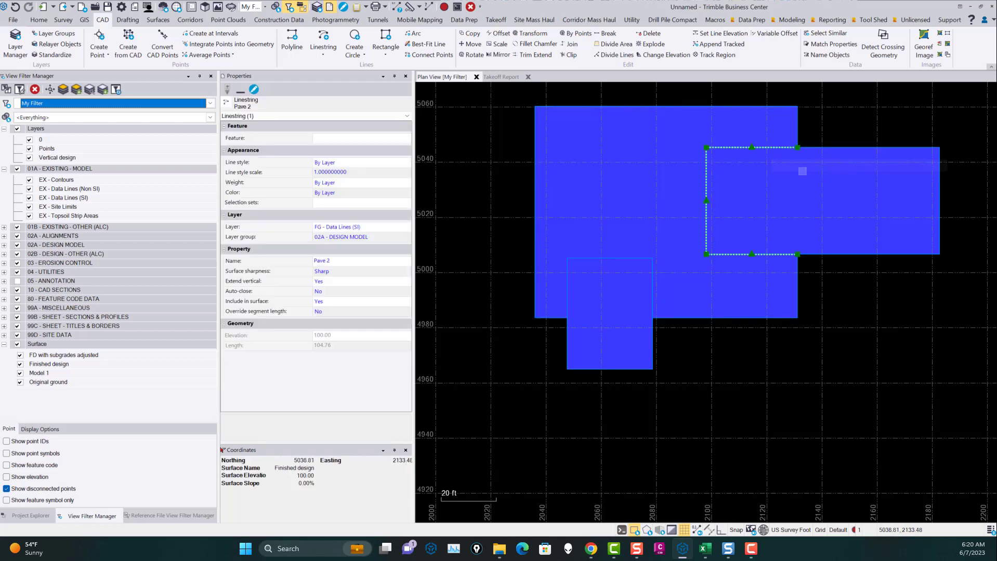
pyautogui.click(832, 279)
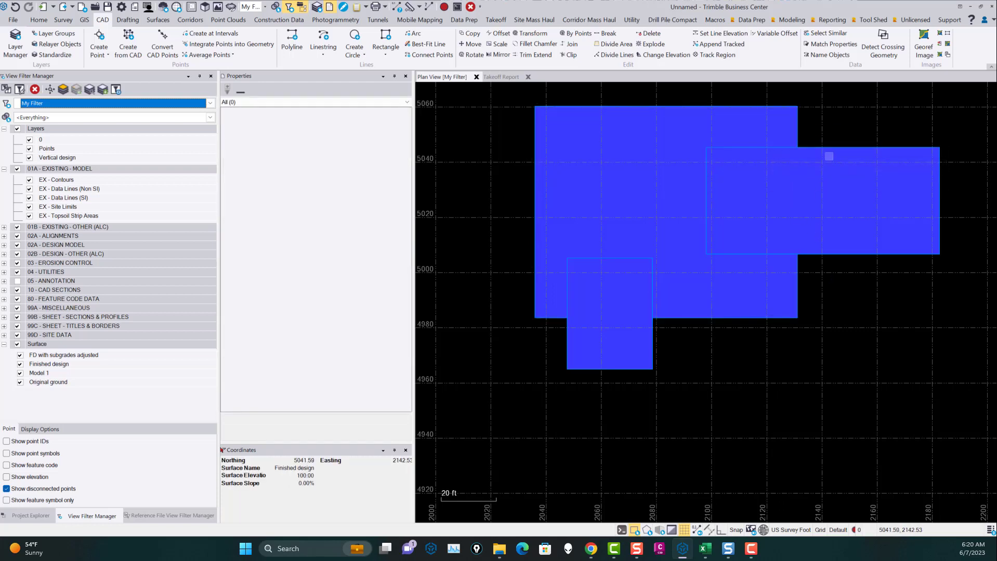
# Join the two remaining outer Pave 2 linestrings as Two lines, using the upper and right-edge piece as the base line
pyautogui.click(835, 147)
pyautogui.click(858, 169)
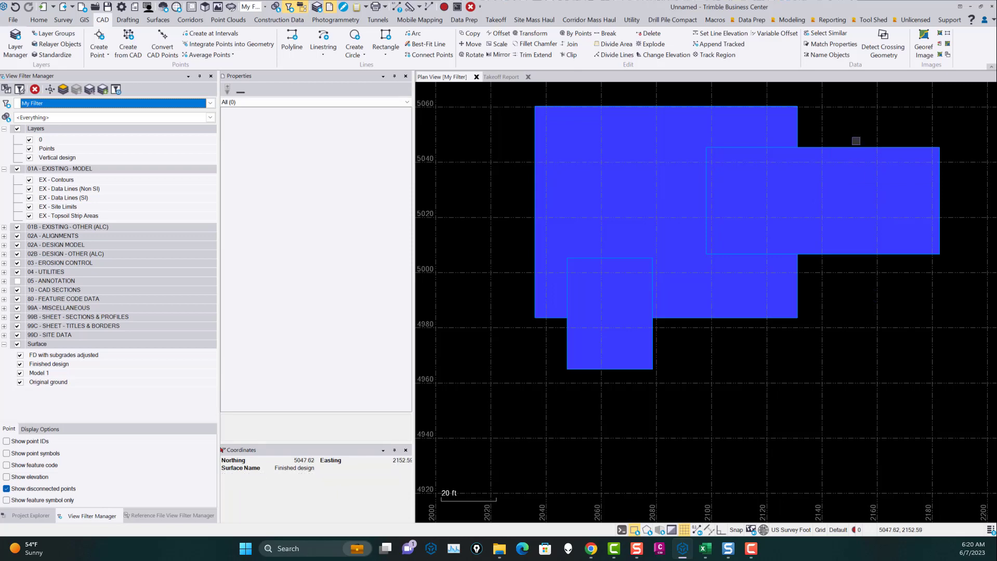
pyautogui.click(871, 262)
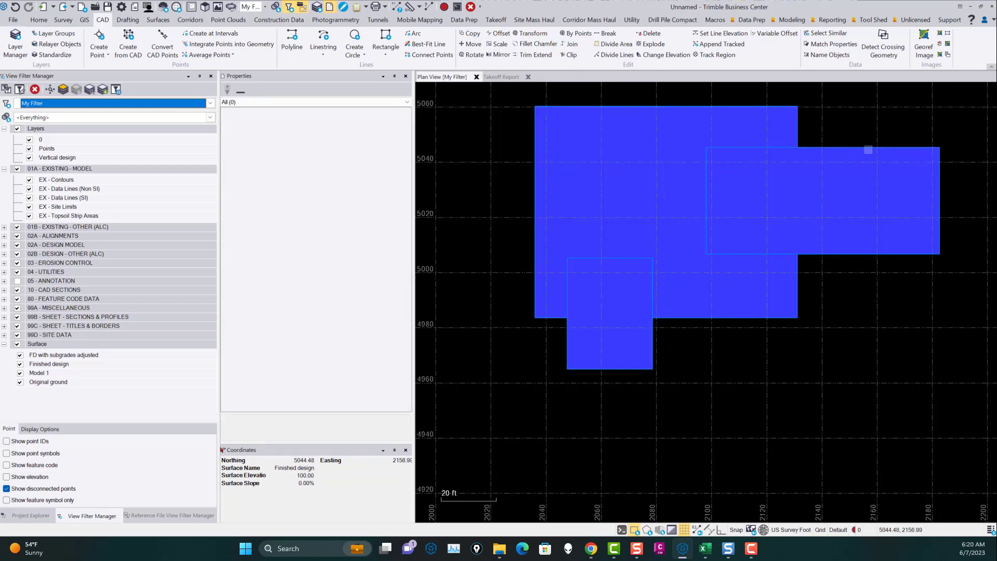
pyautogui.click(572, 44)
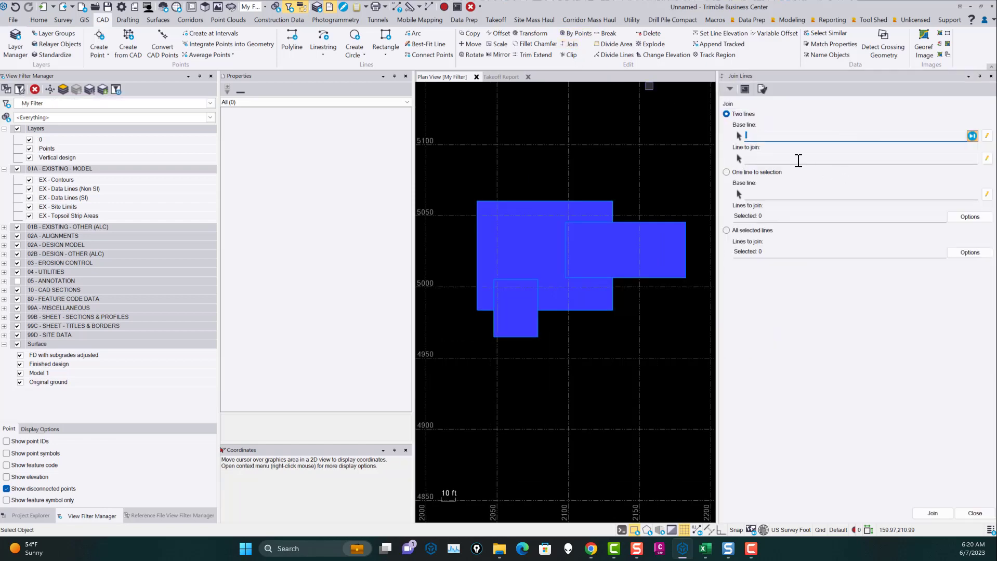
pyautogui.click(661, 221)
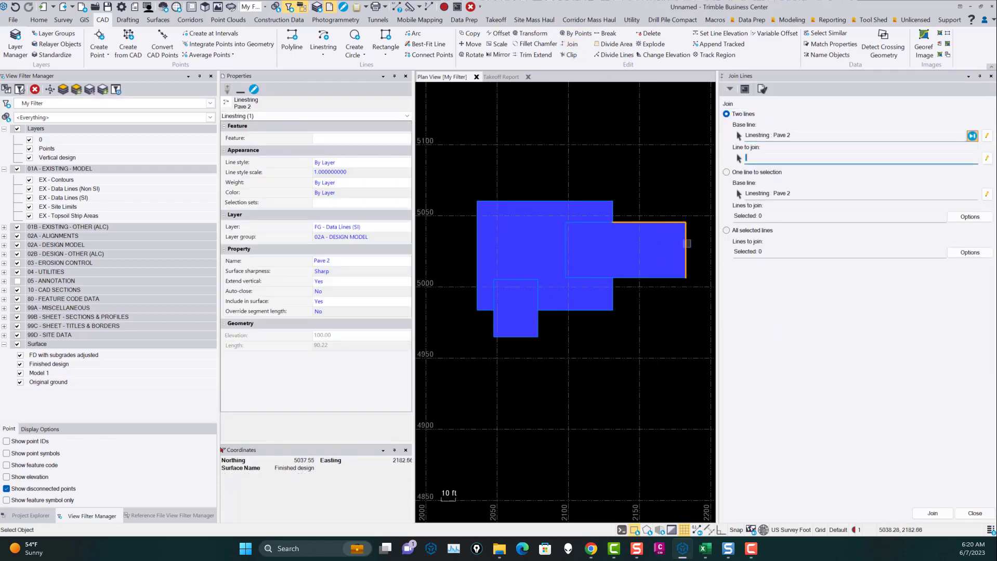
pyautogui.click(672, 279)
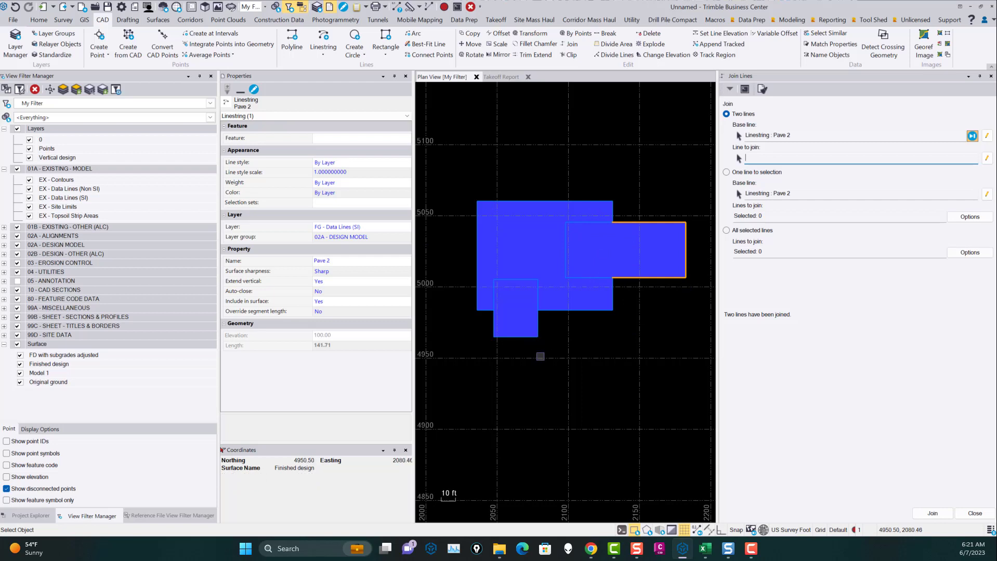
# Join the two remaining outer Pave 3 linestrings, using the short left-edge piece as the base line and declining the overlapping selection
pyautogui.moveTo(764, 135); pyautogui.dragTo(758, 136)
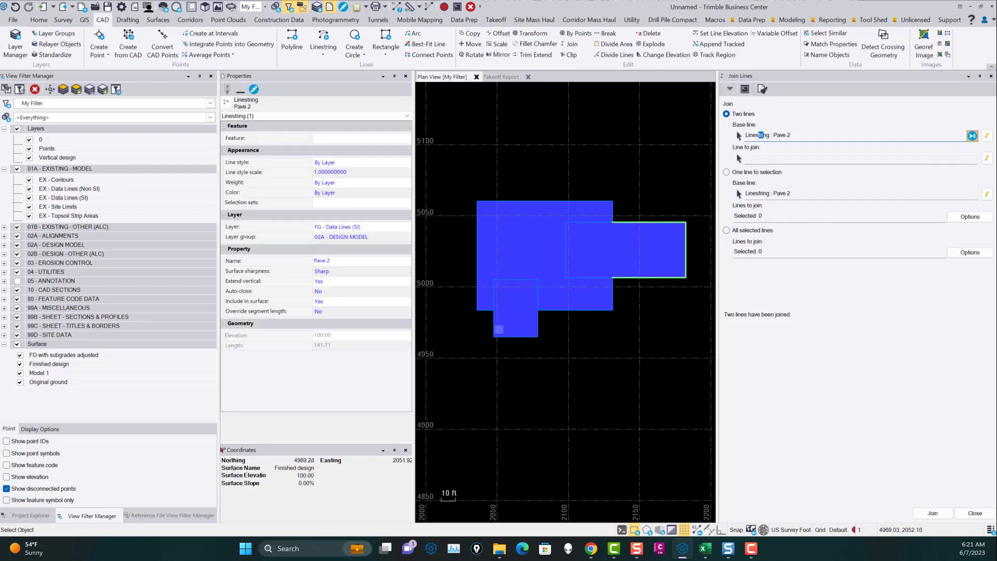
pyautogui.click(494, 327)
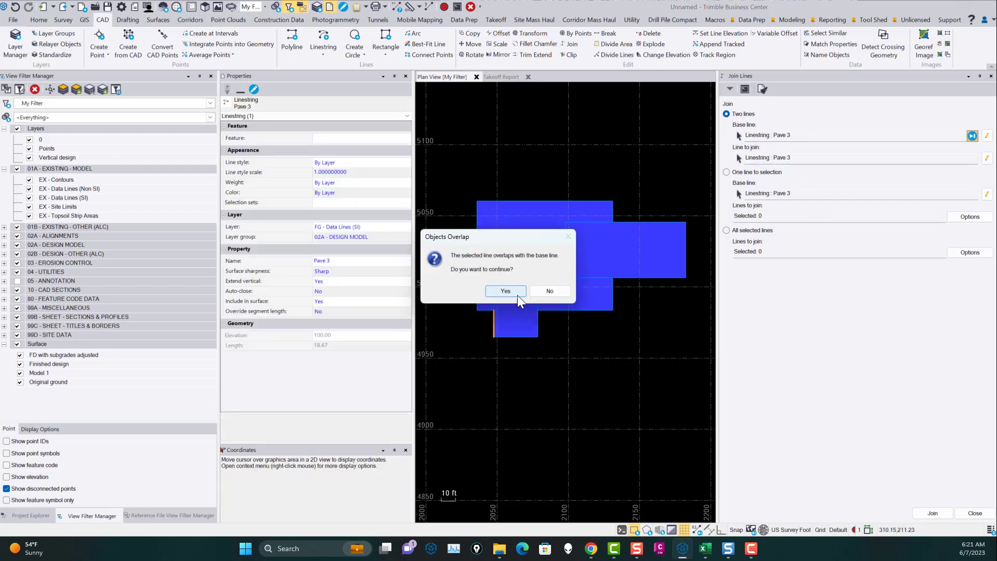
pyautogui.click(549, 291)
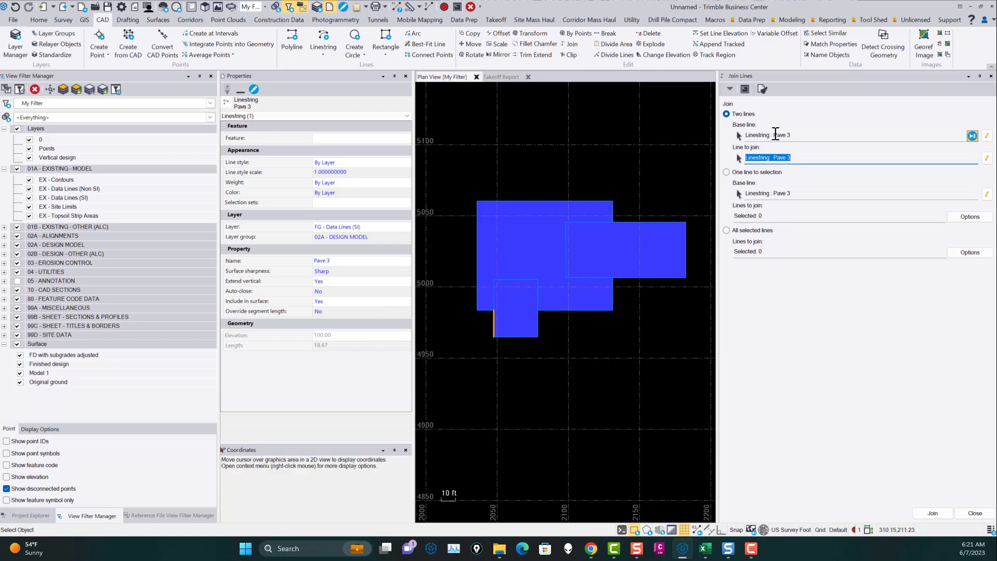
pyautogui.click(525, 336)
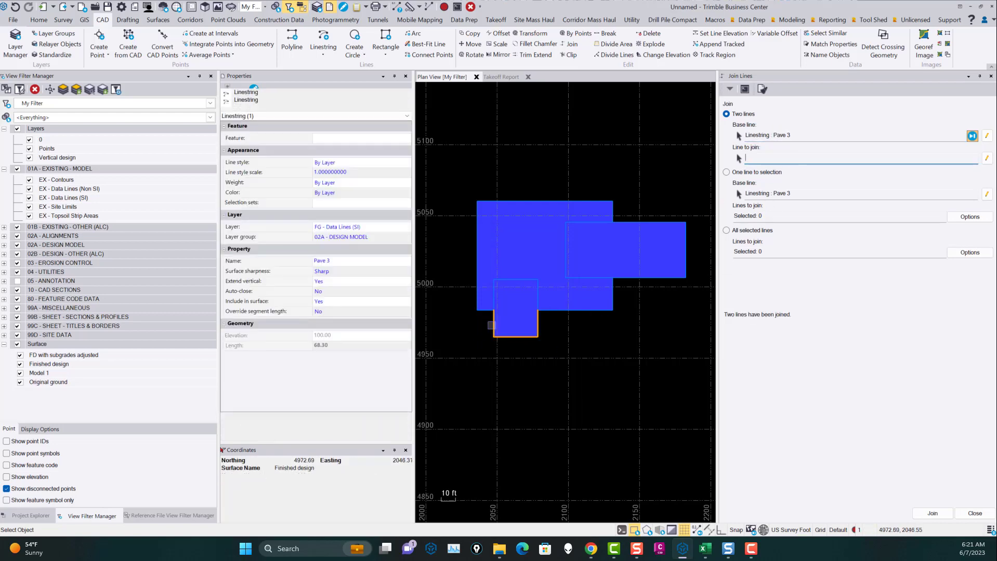
pyautogui.click(974, 514)
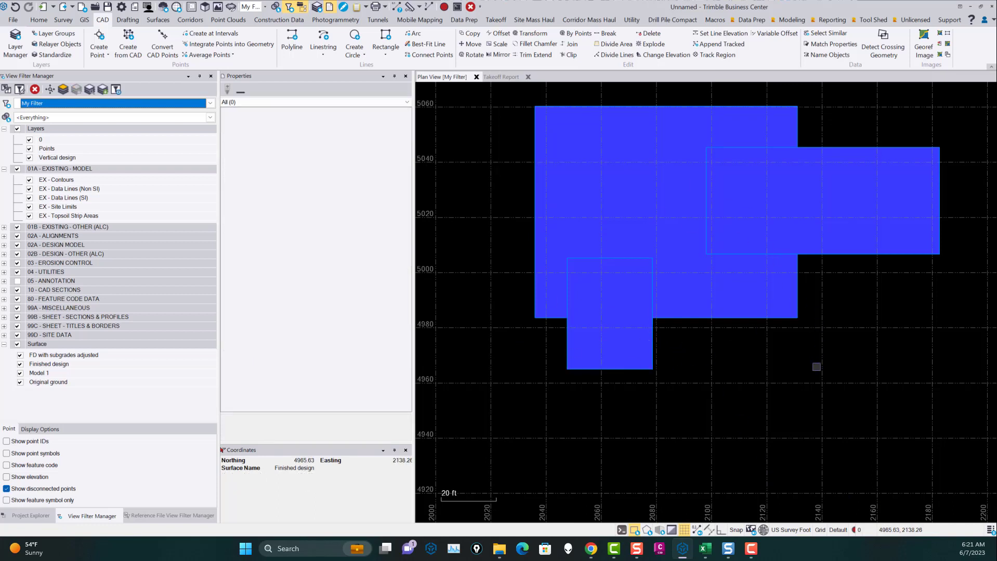
# Set up Identify Site Regions with the Design takeoff category and the Parking Areas: 4" Asphalt site improvement
pyautogui.scroll(-1, 745, 307)
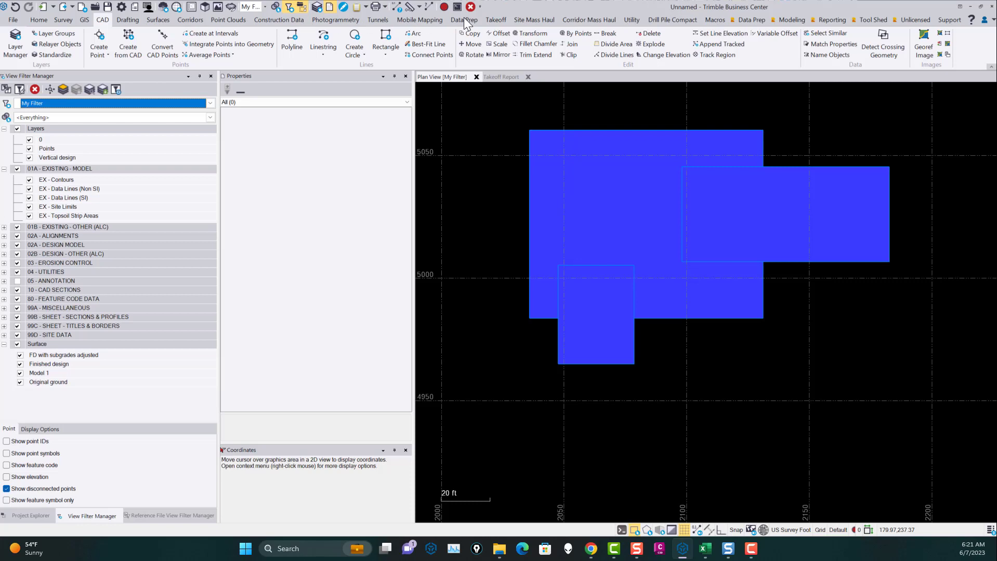
pyautogui.click(507, 20)
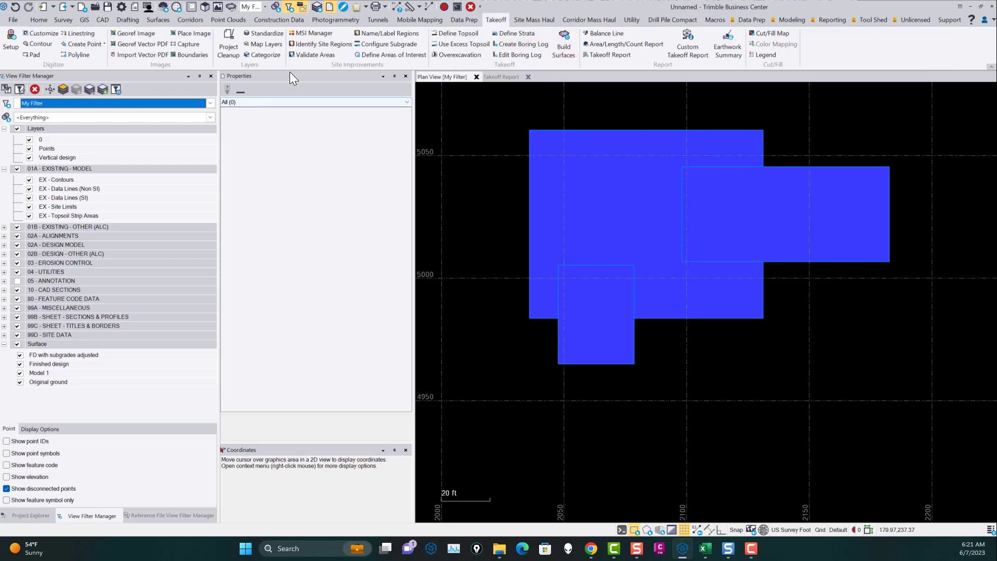
pyautogui.click(315, 44)
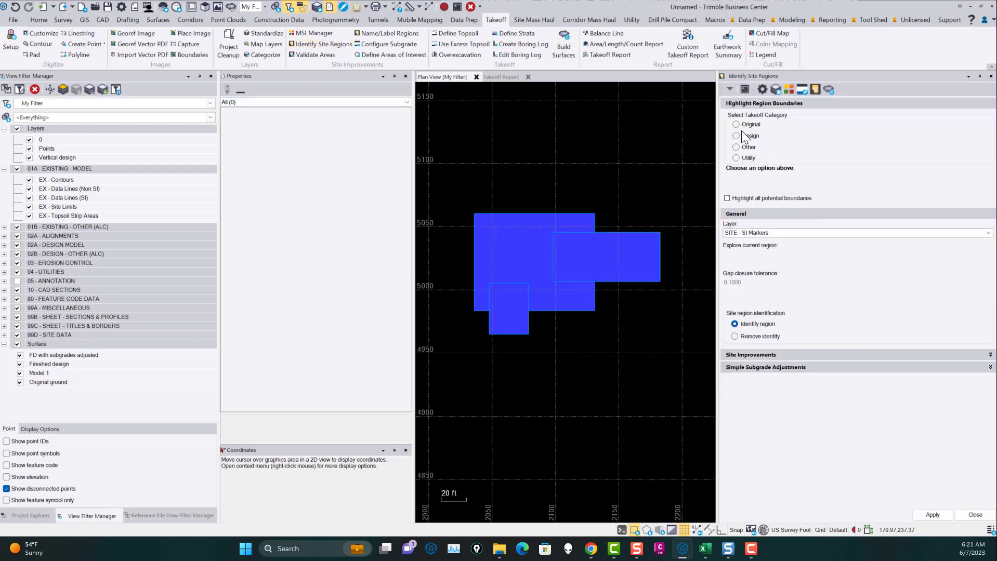
pyautogui.click(747, 136)
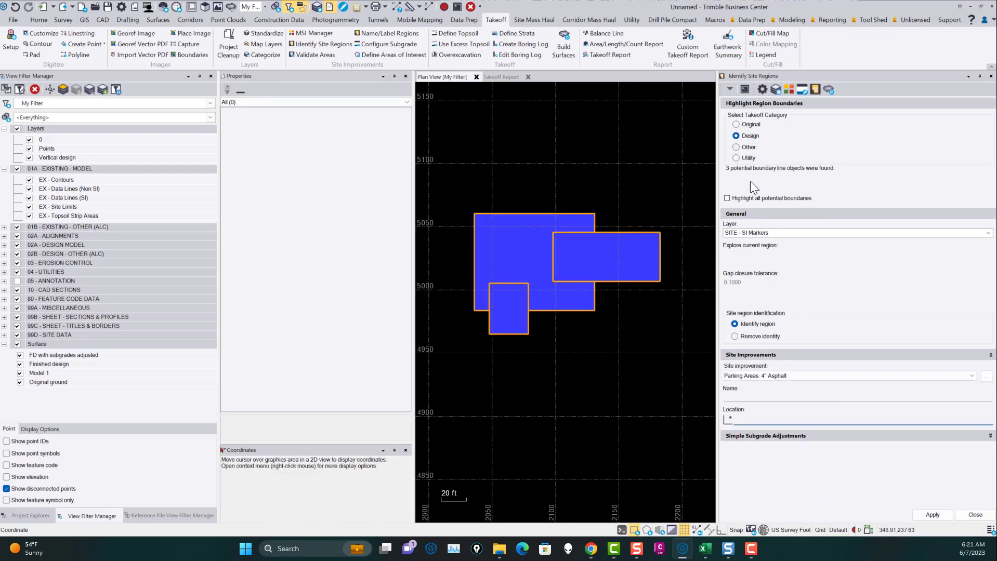
pyautogui.click(803, 376)
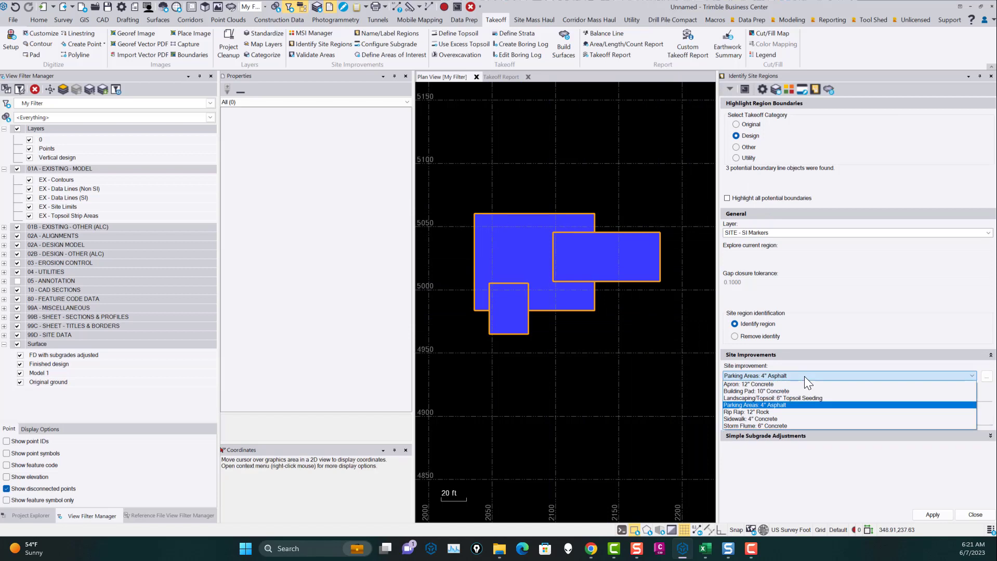
pyautogui.click(804, 377)
# Identify the large main region as Pave 1 and the region extending to its right as Pave 2
pyautogui.click(768, 398)
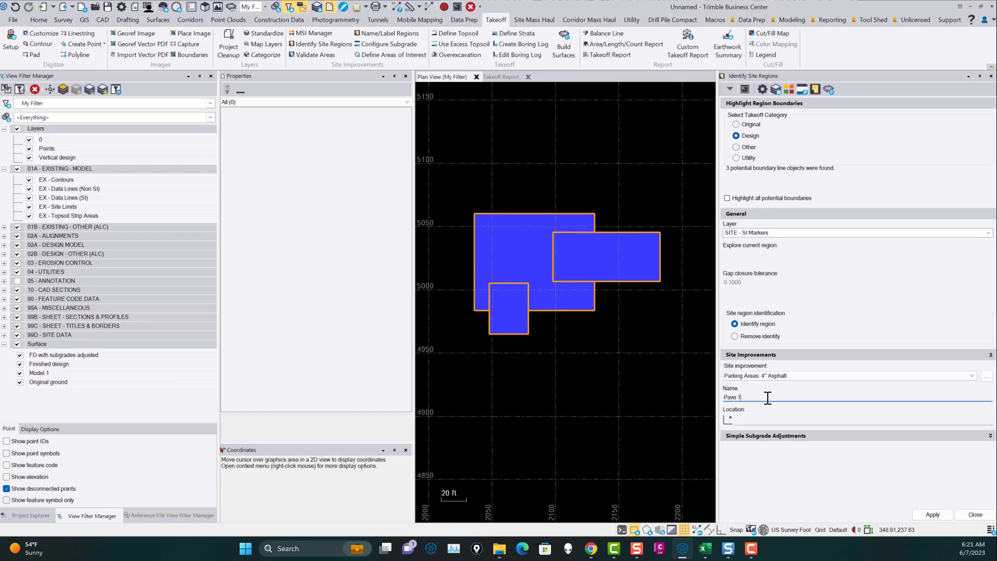
pyautogui.click(754, 419)
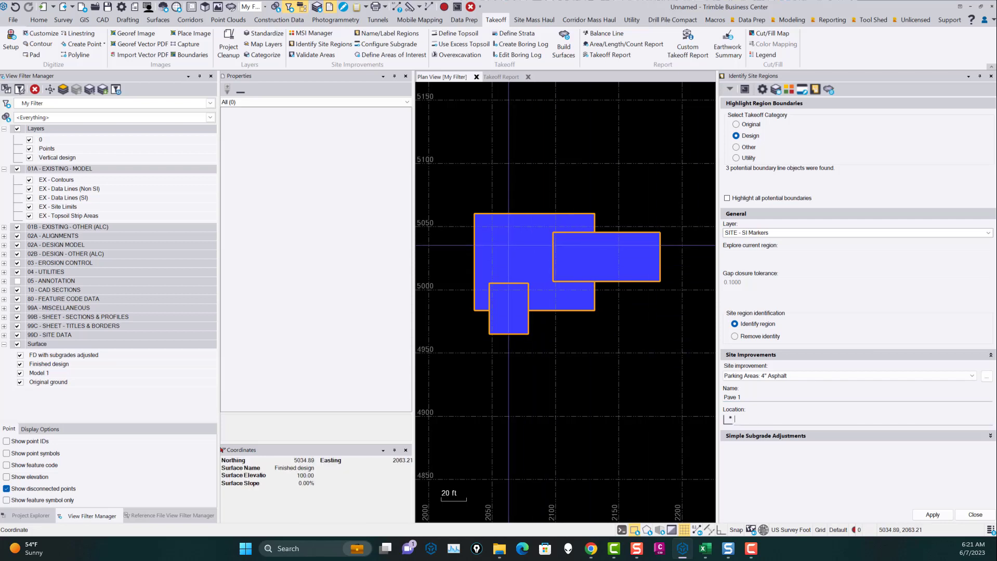
pyautogui.click(508, 245)
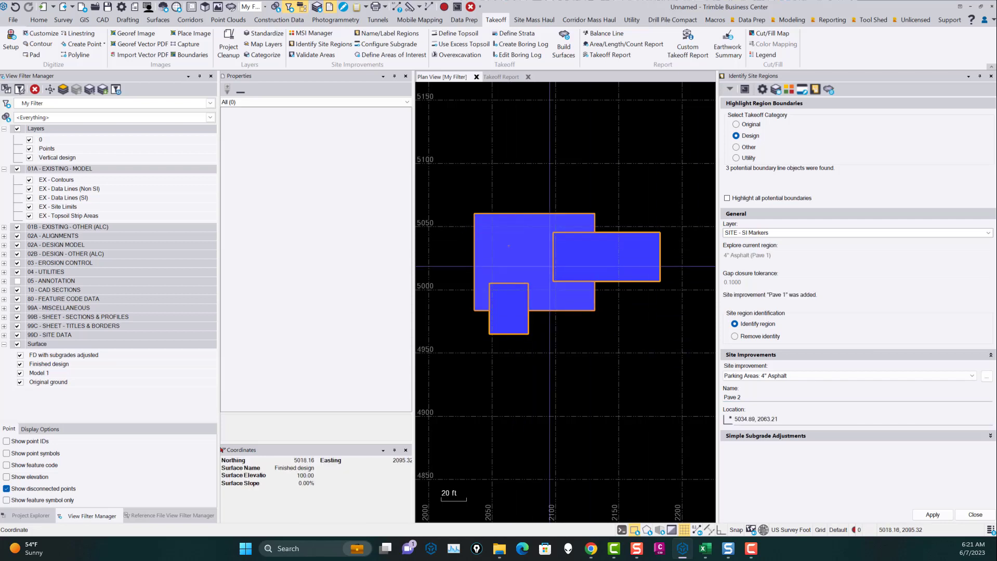
pyautogui.click(589, 253)
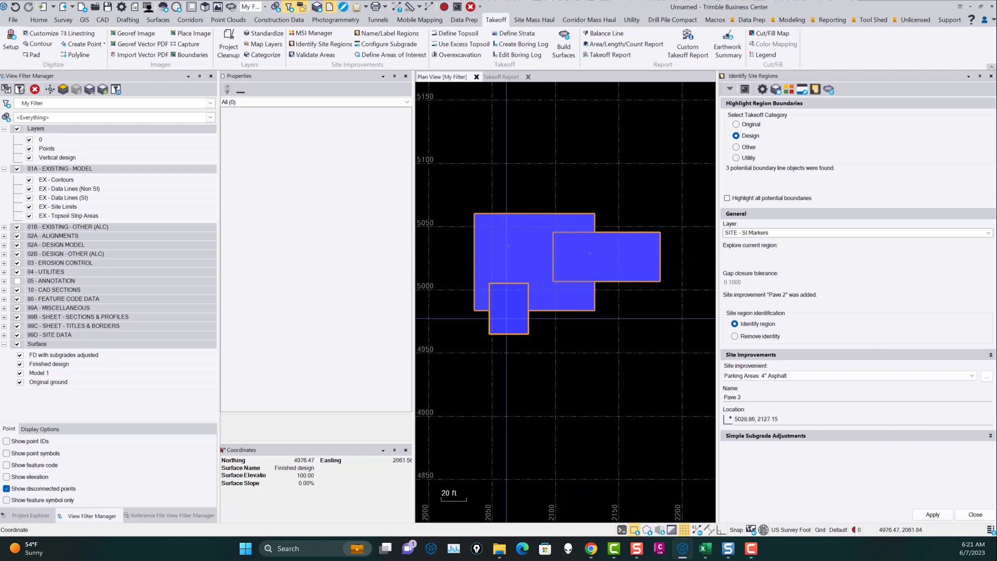
# Identify the small region extending below the main area as Pave 3 and finish identifying site regions
pyautogui.click(514, 310)
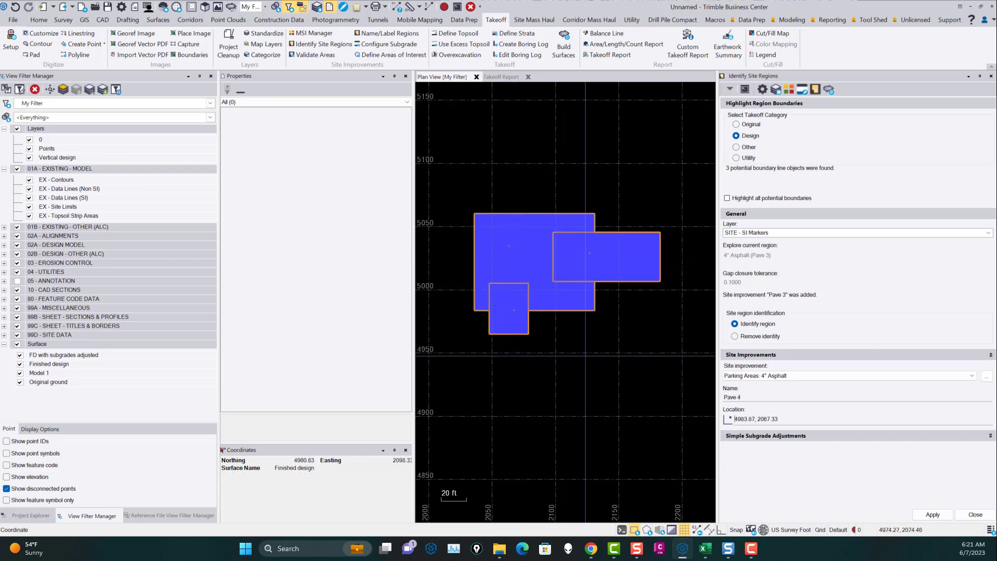
pyautogui.click(975, 515)
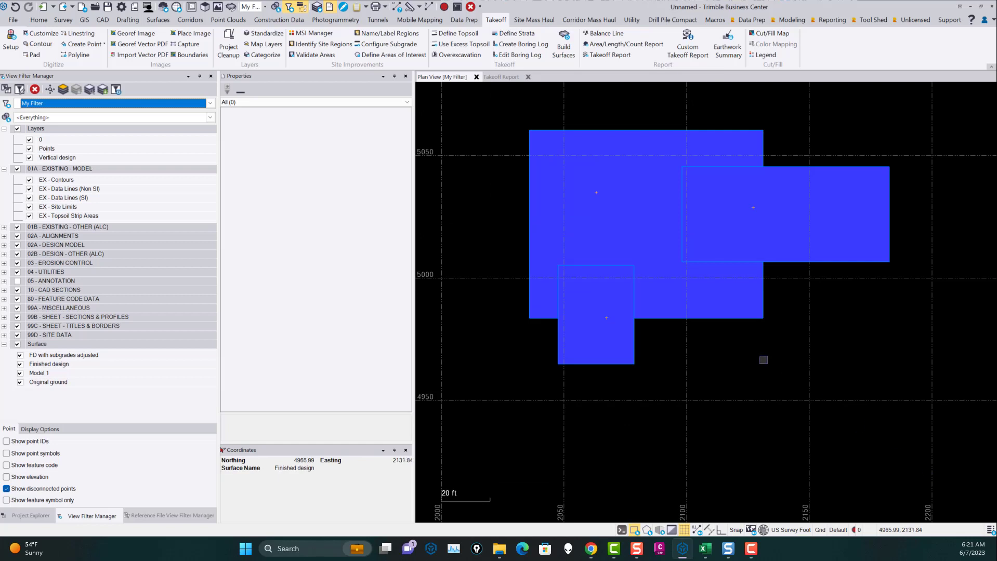
# Try building the takeoff surfaces from the re-identified regions, running the build twice and acknowledging the surface-extents warning
pyautogui.click(568, 39)
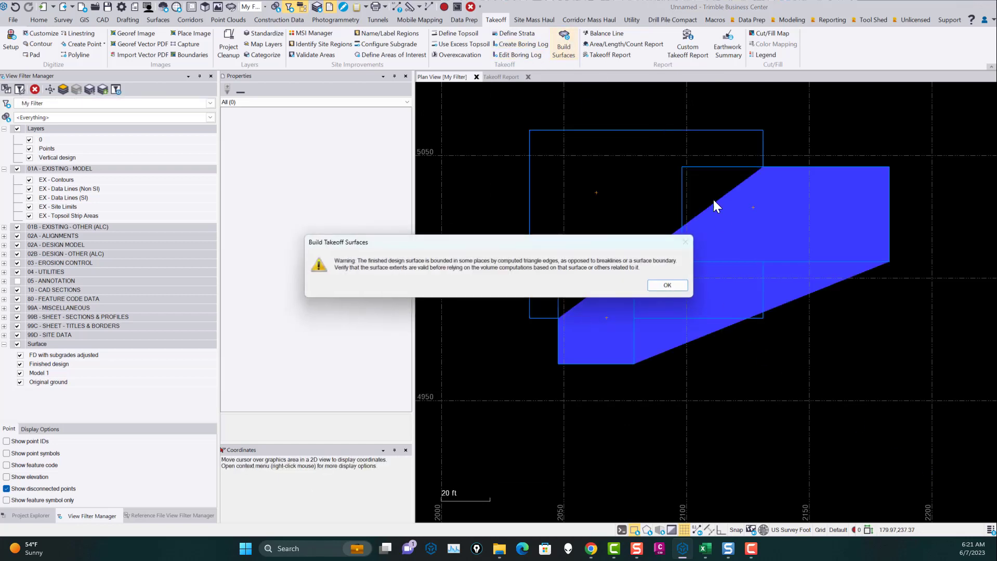
pyautogui.click(668, 286)
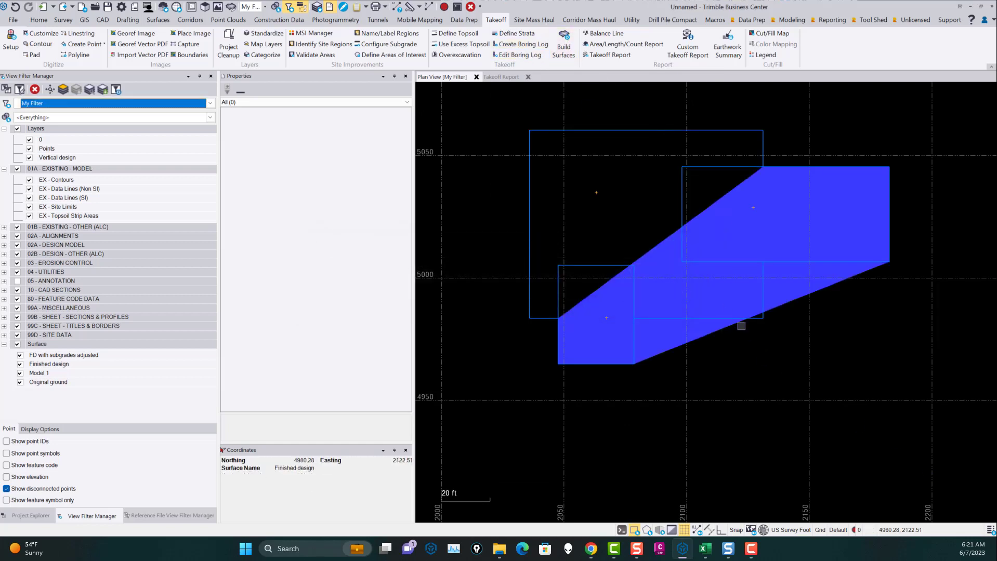
pyautogui.scroll(1, 744, 342)
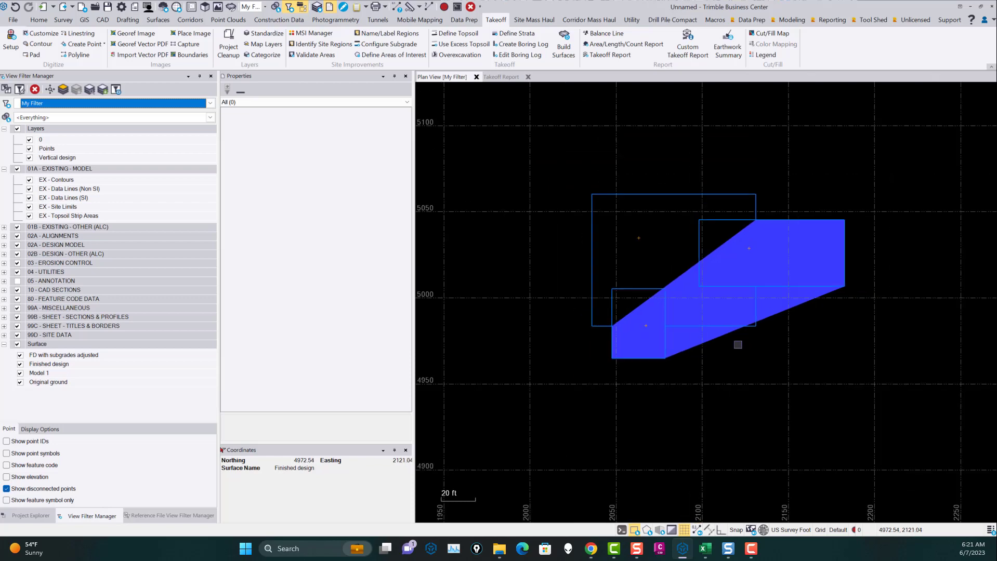
pyautogui.click(566, 47)
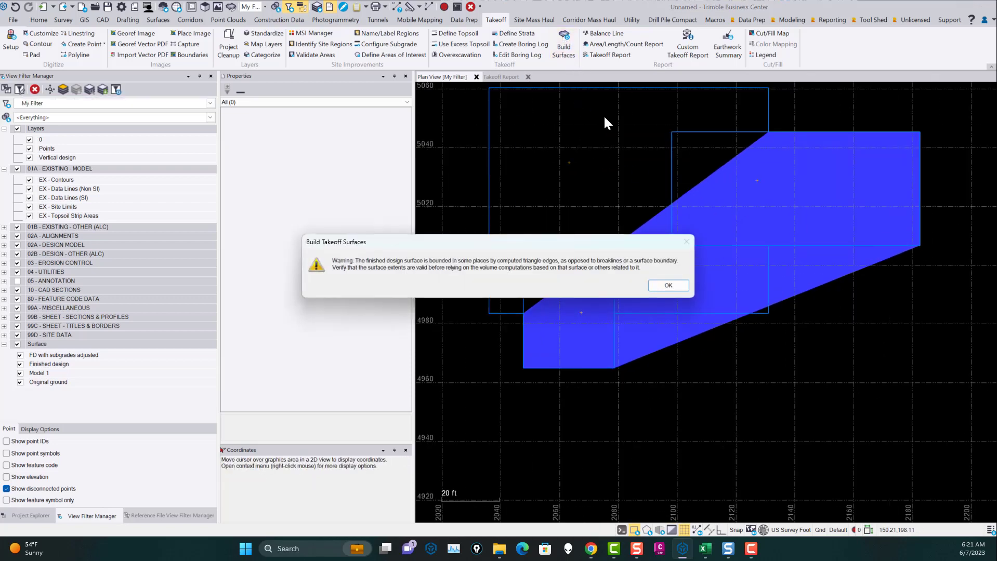
pyautogui.click(672, 285)
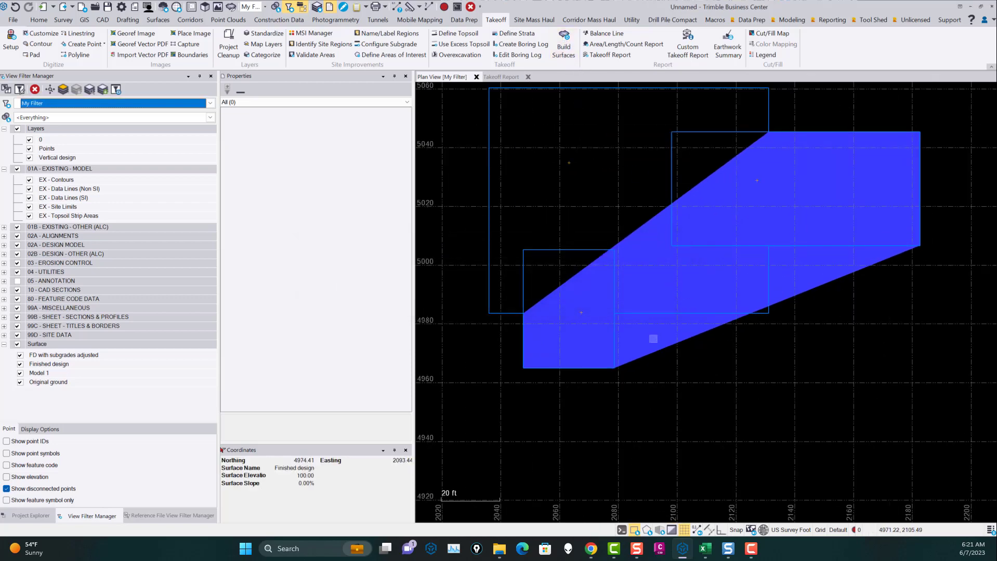
# Inspect the properties of the Pave 3 site improvement and the Pave 1 Area boundary linestring
pyautogui.click(580, 313)
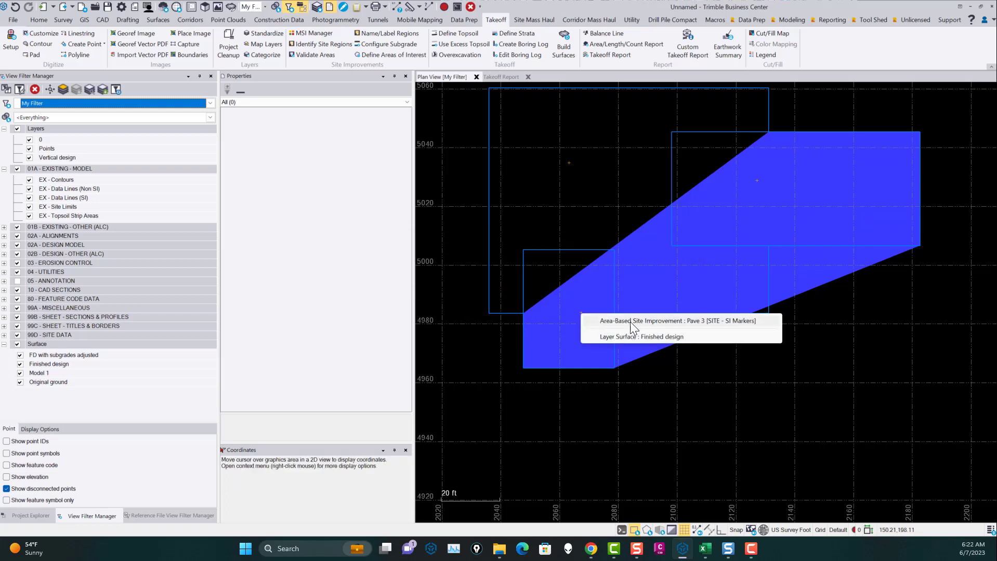
pyautogui.click(630, 322)
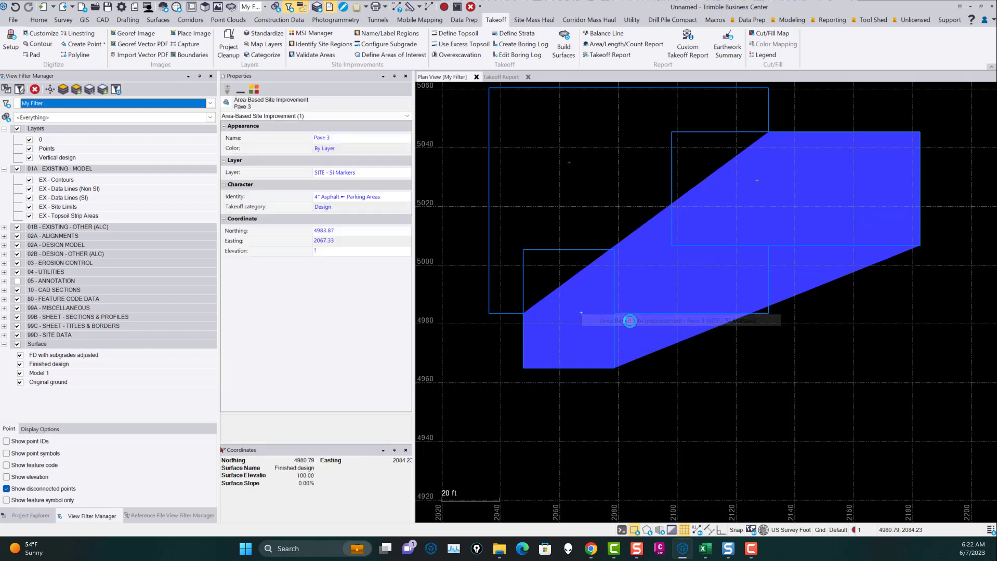
pyautogui.press('Escape')
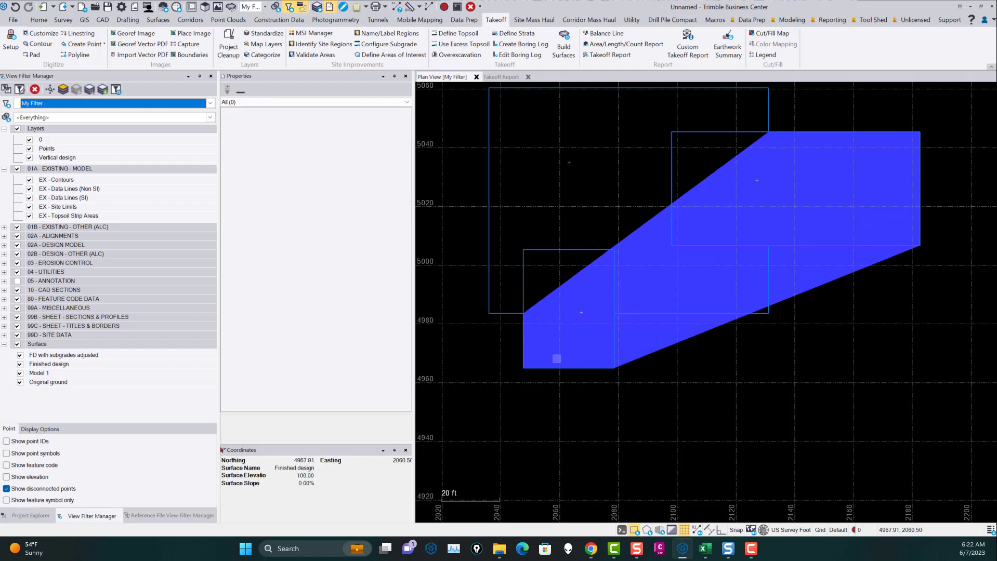
pyautogui.click(507, 309)
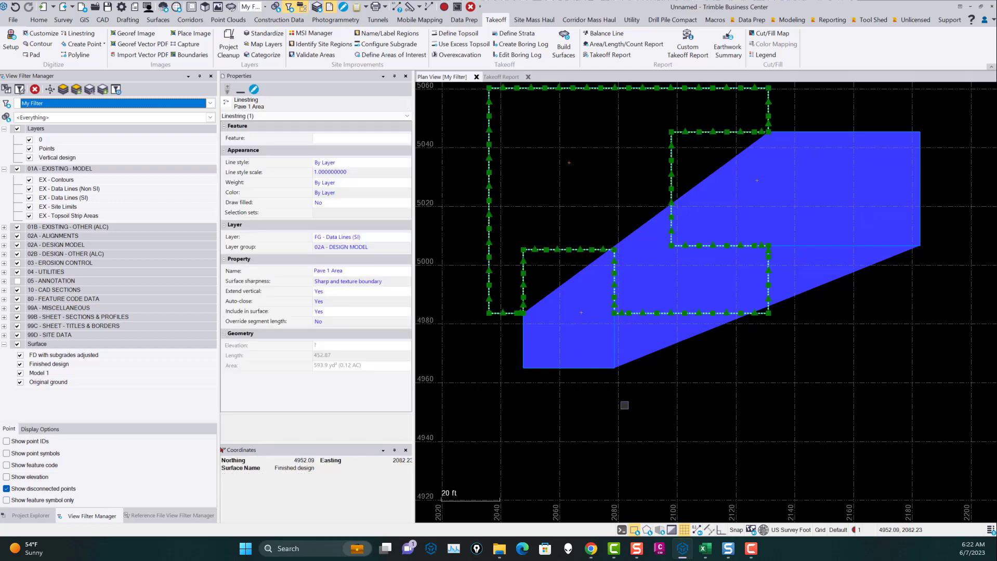
pyautogui.press('Escape')
# Select the whole paving layout, set its absolute elevation to 100, and rebuild the takeoff surfaces
pyautogui.scroll(-4, 572, 353)
pyautogui.moveTo(711, 347); pyautogui.dragTo(520, 203)
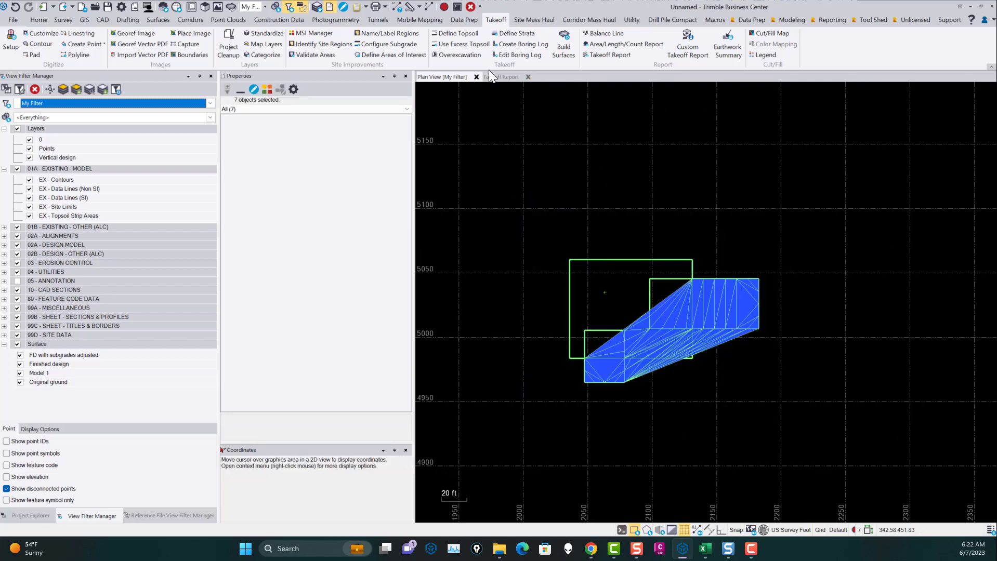
pyautogui.click(103, 19)
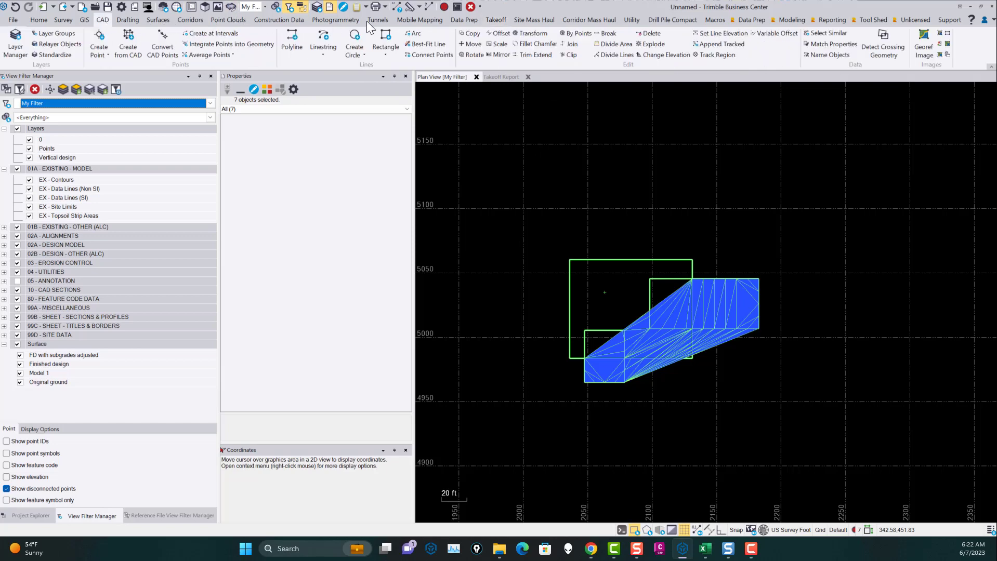
pyautogui.click(464, 19)
pyautogui.click(147, 45)
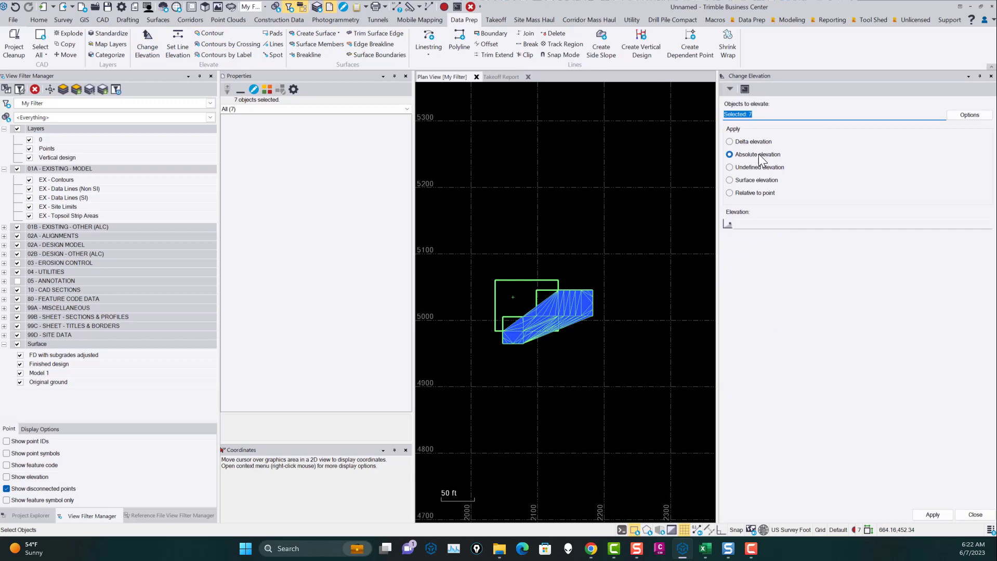
pyautogui.click(753, 227)
pyautogui.write('100')
pyautogui.press('Return')
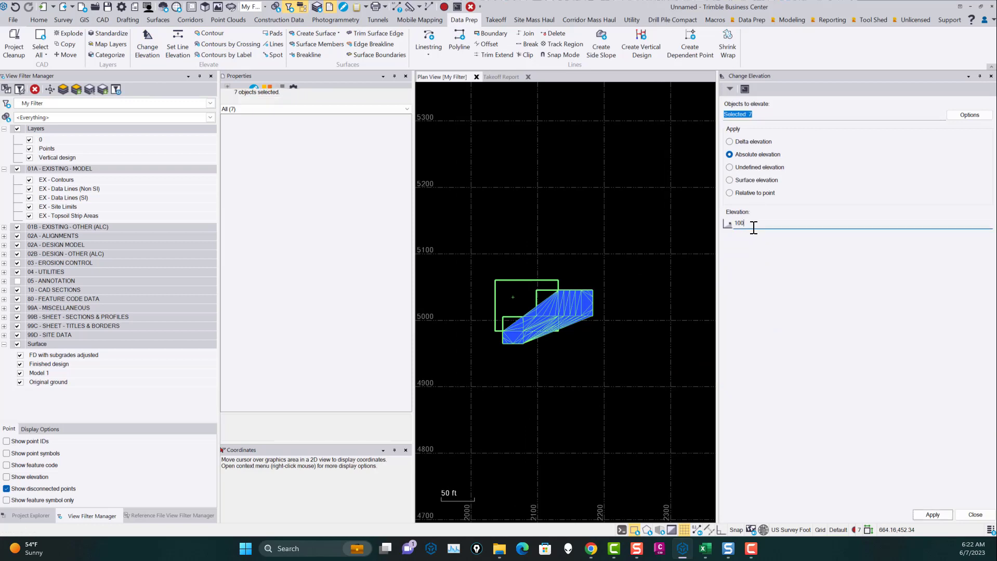
pyautogui.click(975, 514)
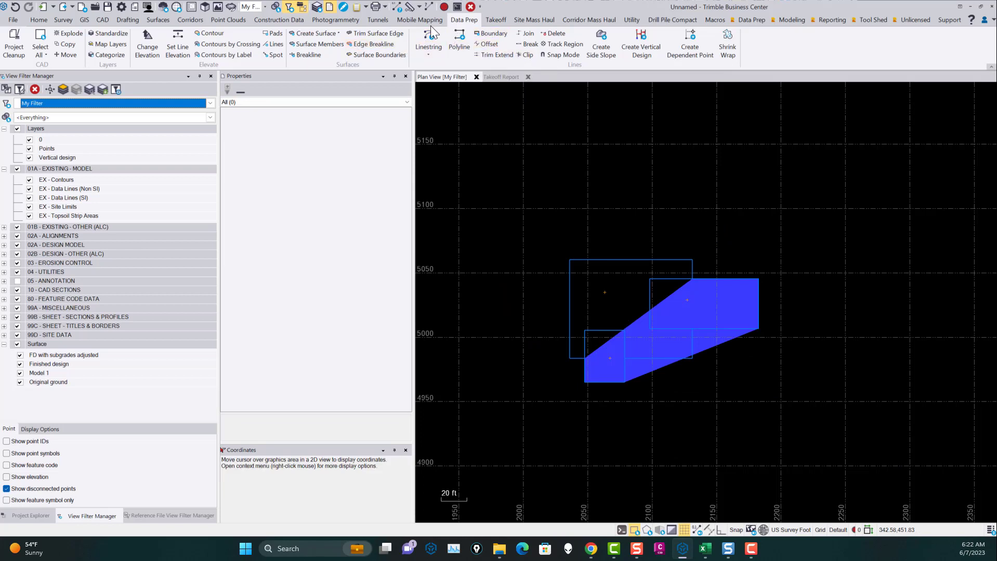
pyautogui.click(496, 20)
pyautogui.click(563, 44)
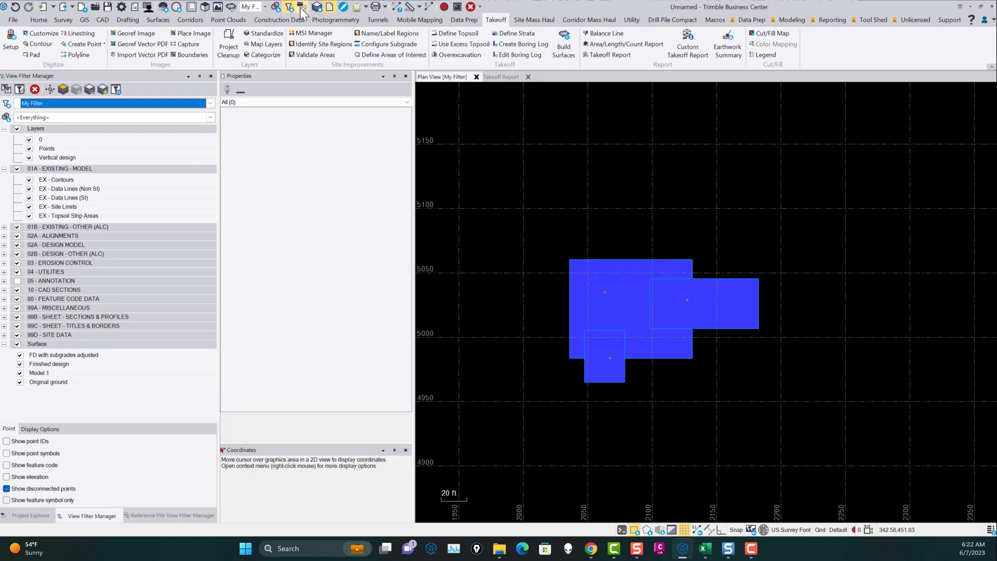
# Slice the surfaces horizontally across Pave 1 and Pave 2 with the Surface Slicer and examine the profile along its length
pyautogui.click(232, 6)
pyautogui.click(551, 198)
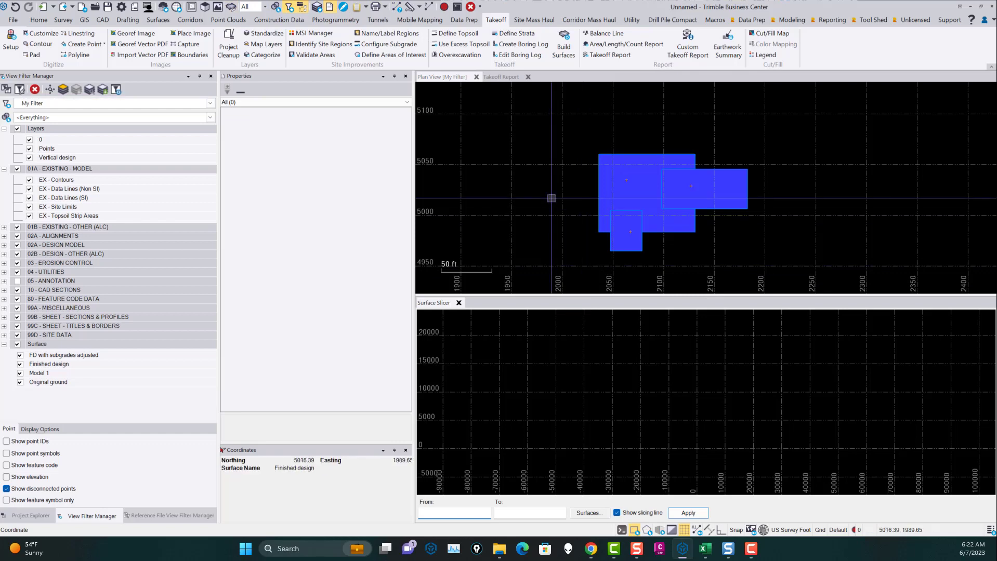
pyautogui.click(767, 197)
pyautogui.scroll(2, 699, 416)
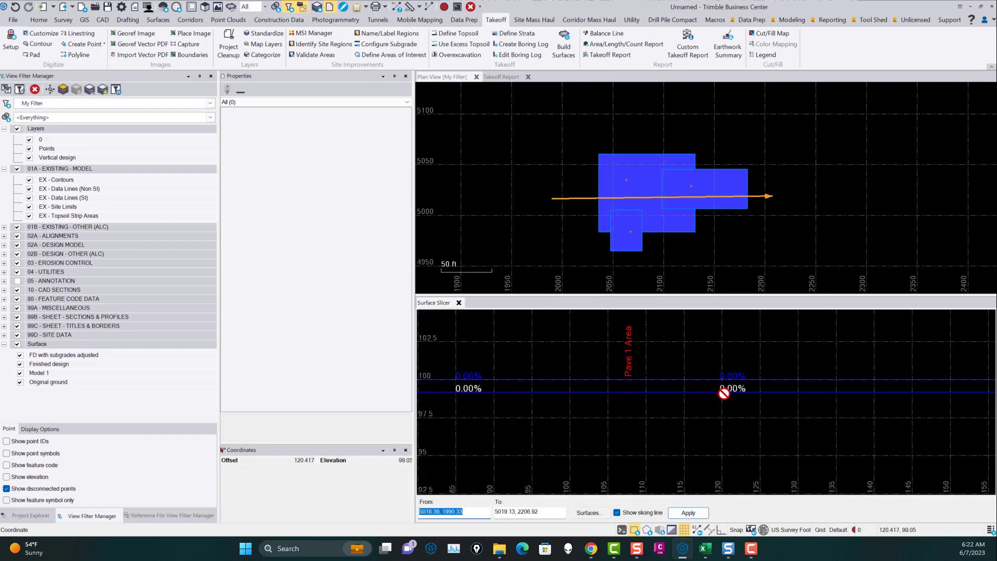
pyautogui.scroll(-2, 777, 393)
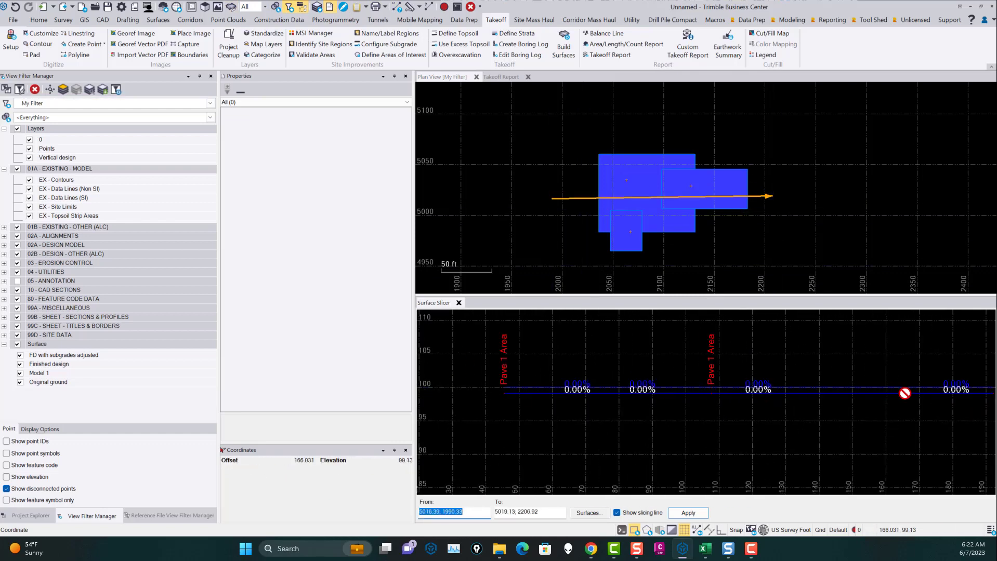
pyautogui.scroll(-2, 884, 398)
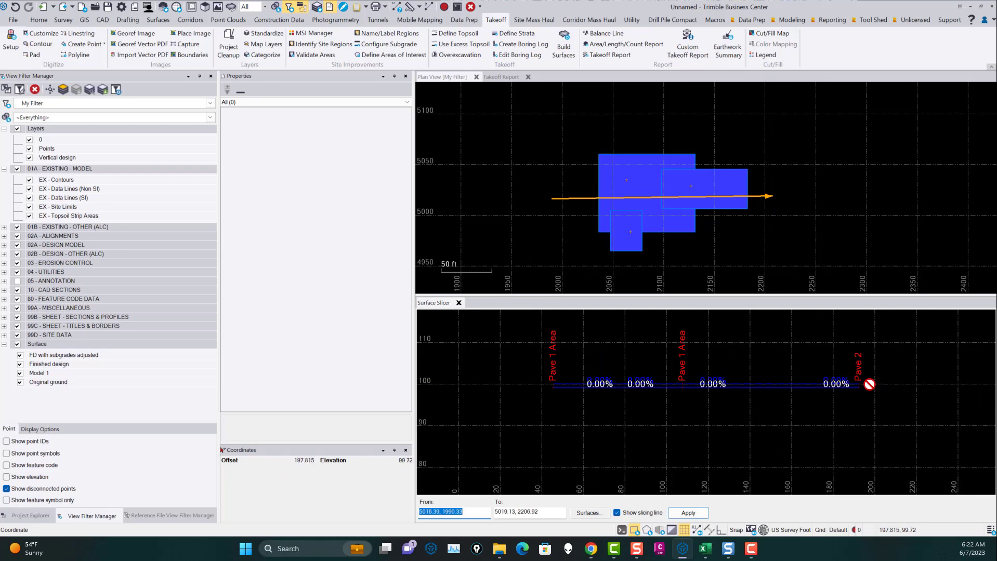
# Slice the surfaces vertically down through Pave 1 and Pave 3, check the profile, and close the slicer view
pyautogui.click(618, 122)
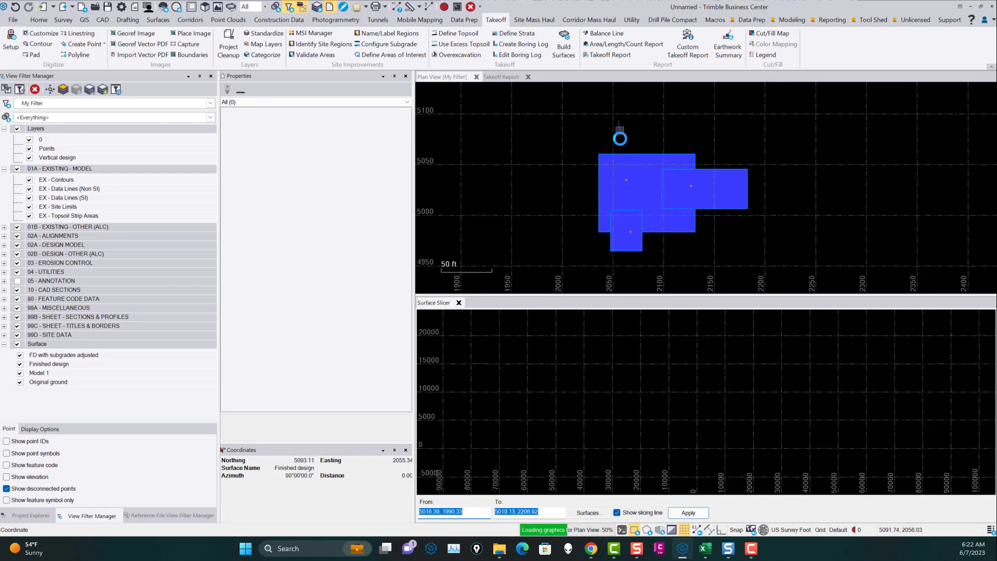
pyautogui.click(625, 274)
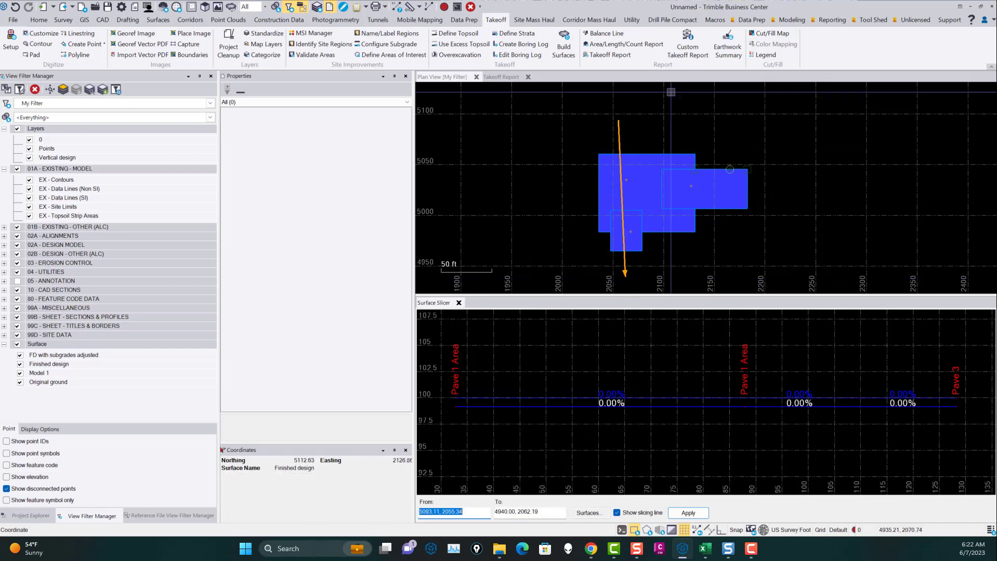
pyautogui.click(458, 302)
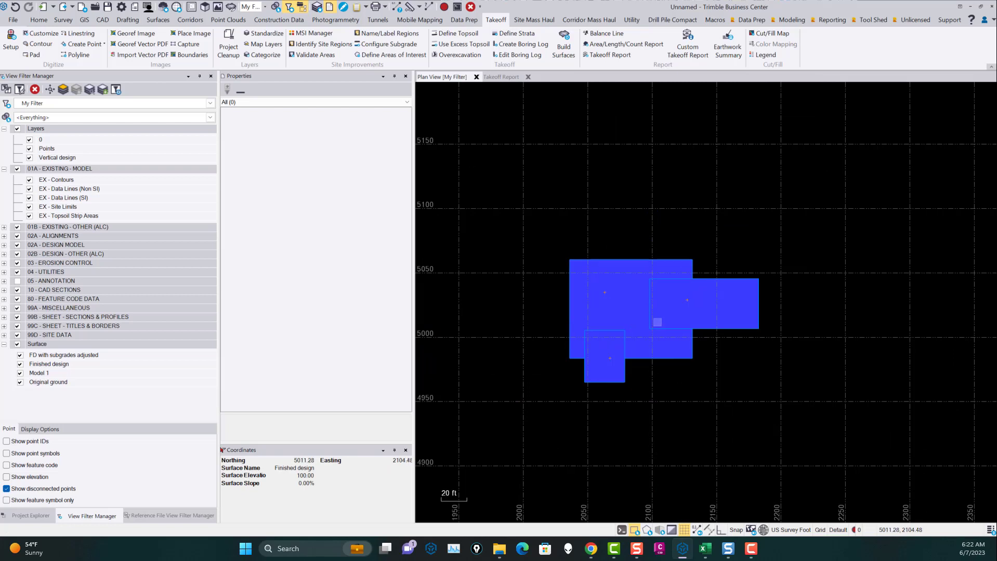
# Generate a concise takeoff report of site improvement quantities, review the Pave 1, 2 and 3 quantities, and close the report
pyautogui.click(617, 54)
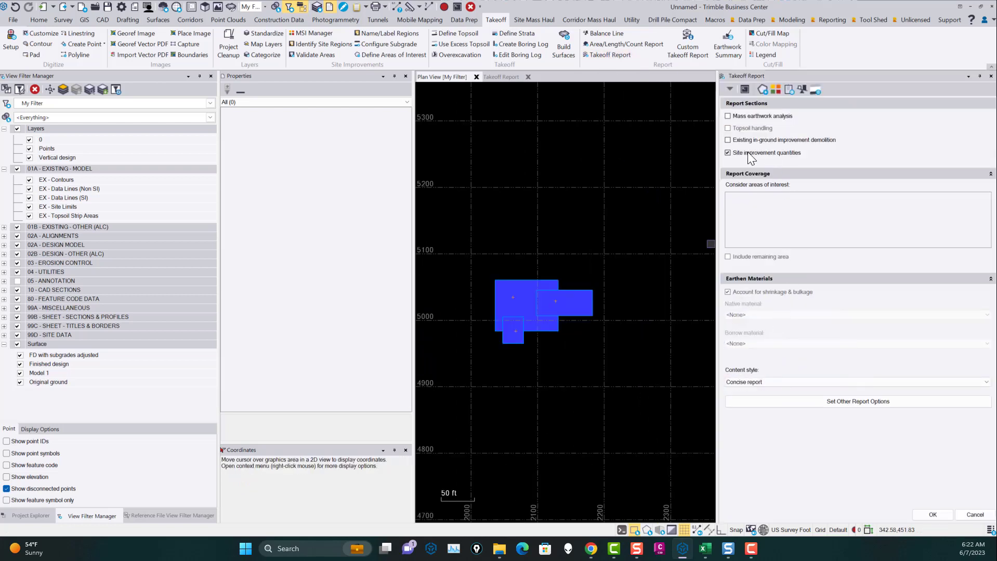
pyautogui.click(931, 513)
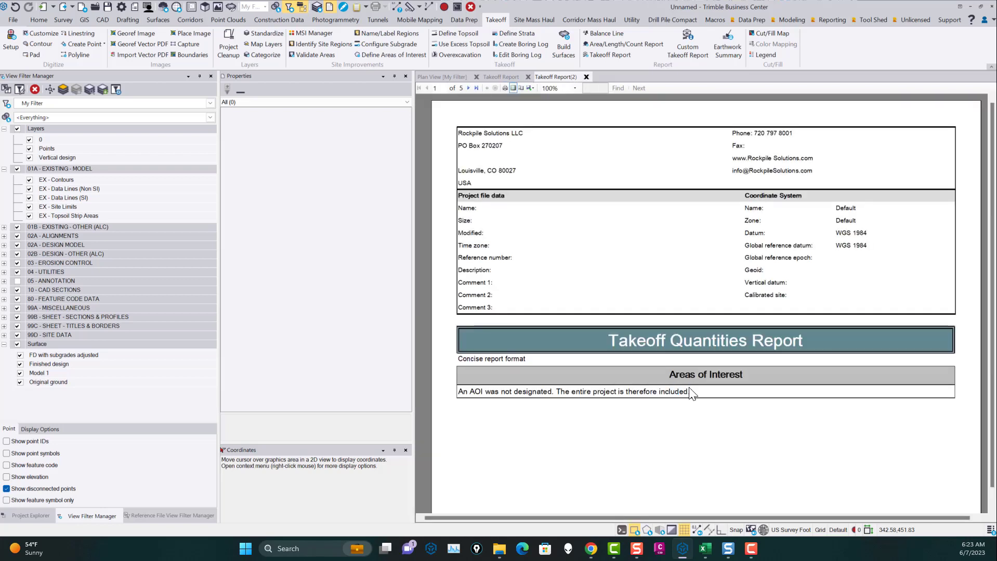
pyautogui.click(470, 89)
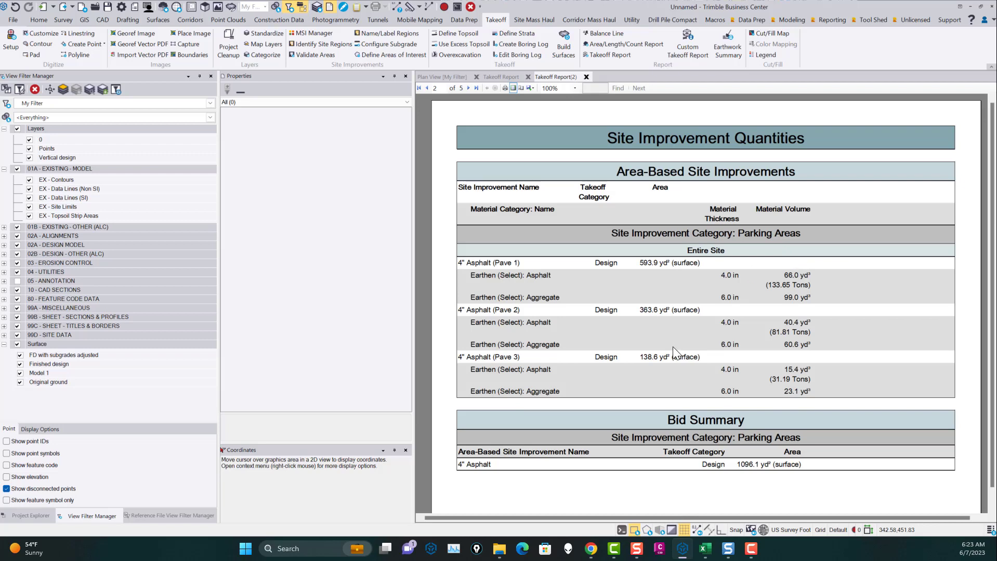
pyautogui.click(586, 77)
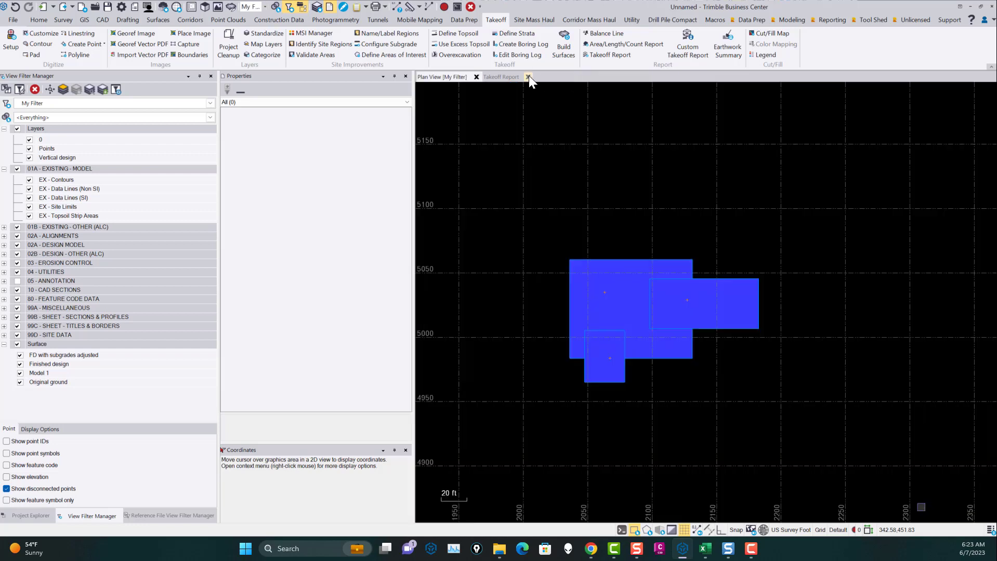